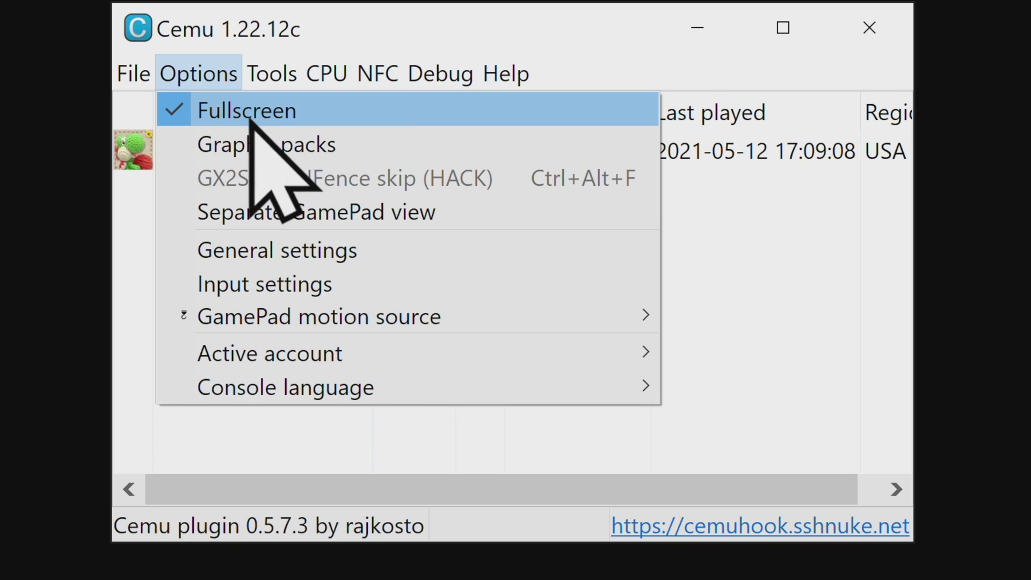
{"action": "left_click", "coordinate": [147, 231]}
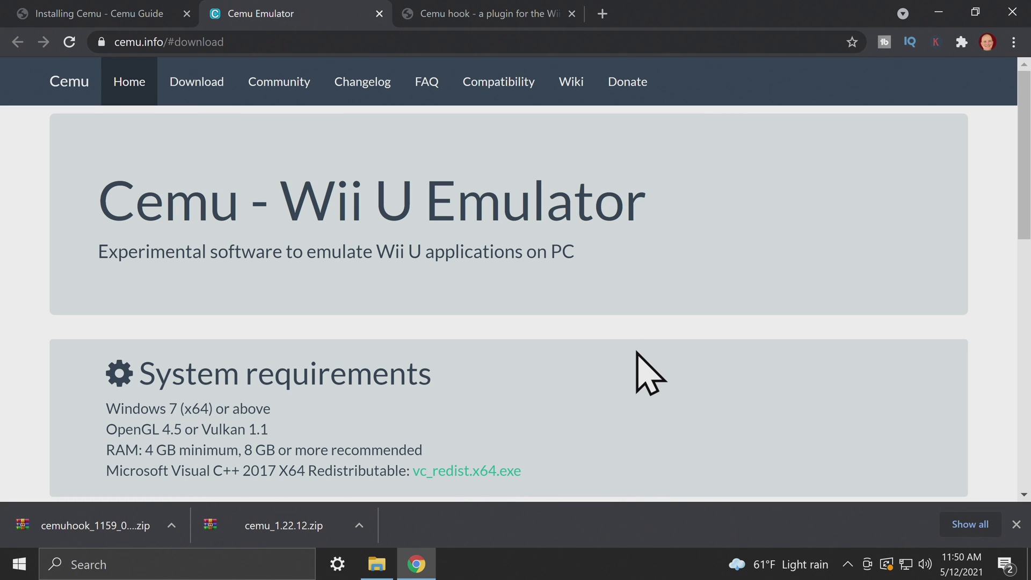
- Download the latest Cemu version (v1.22.12c, Win x64) from the Cemu website
{"action": "scroll", "coordinate": [637, 353], "scroll_direction": "down", "scroll_amount": 12}
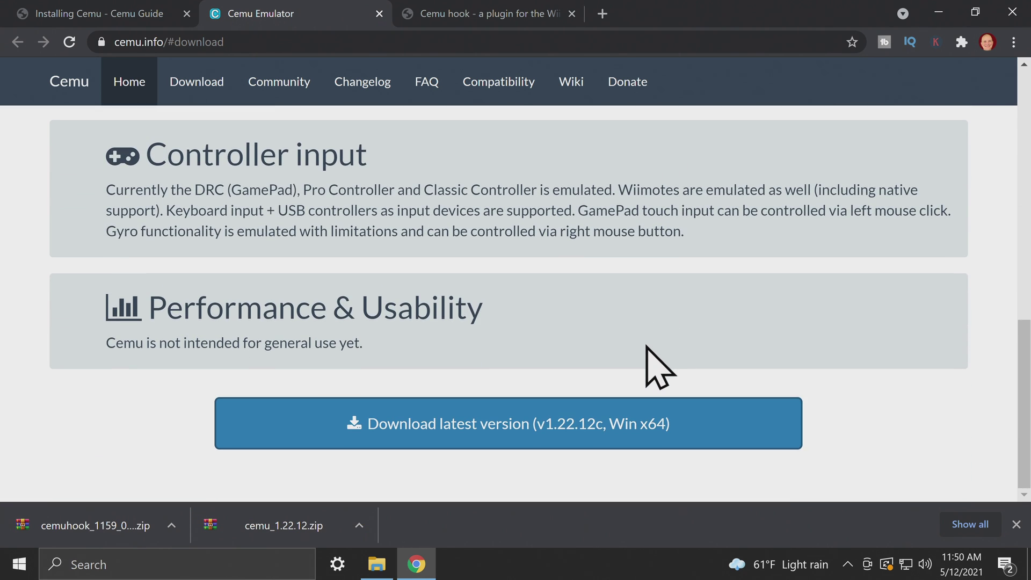
{"action": "left_click", "coordinate": [542, 427]}
{"action": "scroll", "coordinate": [520, 473], "scroll_direction": "up", "scroll_amount": 1}
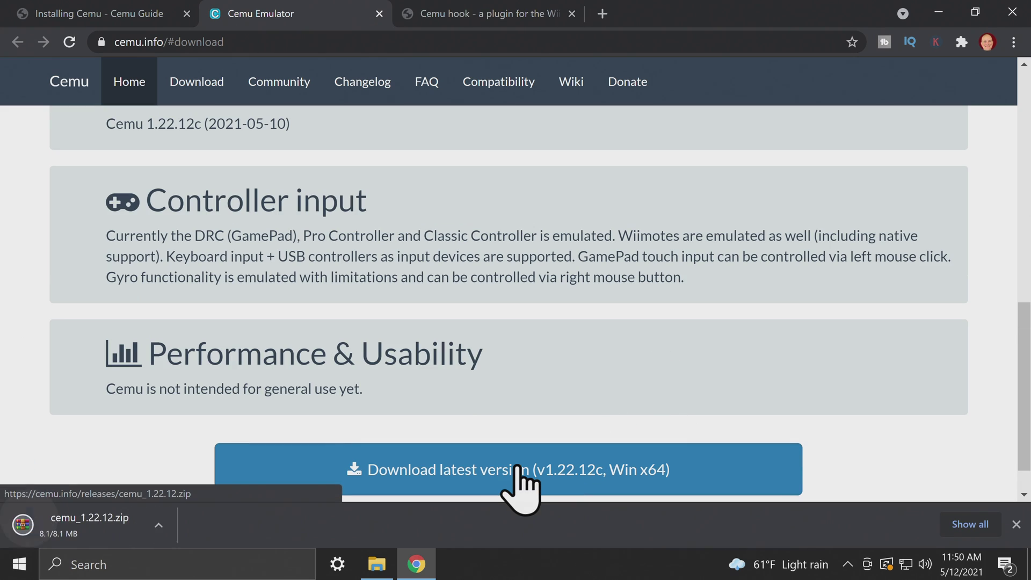
- Download Cemu hook 0.5.7.3 for 1.12.1-1.22.11 from the Cemuhook website
{"action": "left_click", "coordinate": [437, 14]}
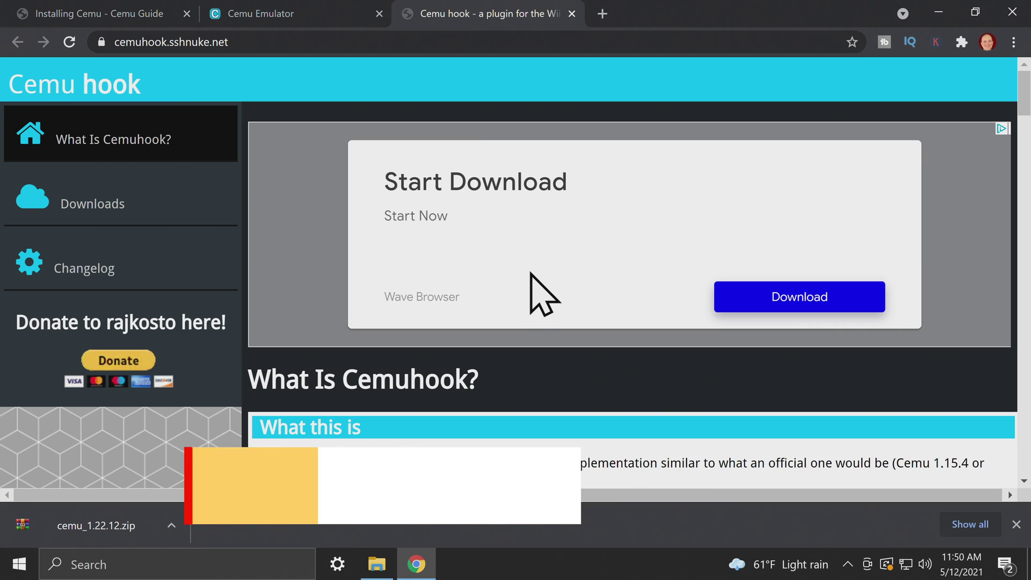
{"action": "scroll", "coordinate": [531, 269], "scroll_direction": "down", "scroll_amount": 1}
{"action": "scroll", "coordinate": [531, 263], "scroll_direction": "down", "scroll_amount": 10}
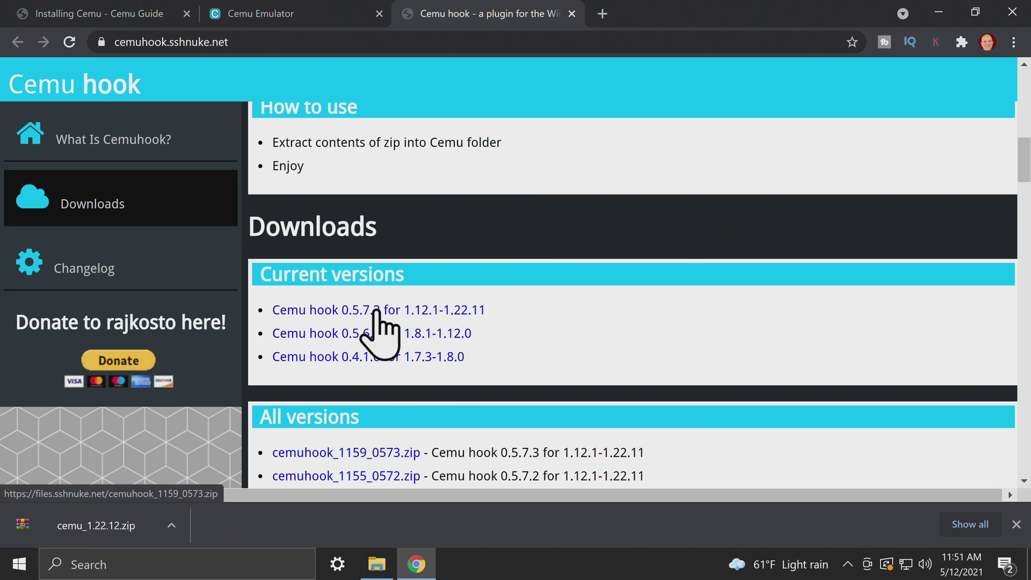
{"action": "left_click", "coordinate": [408, 310]}
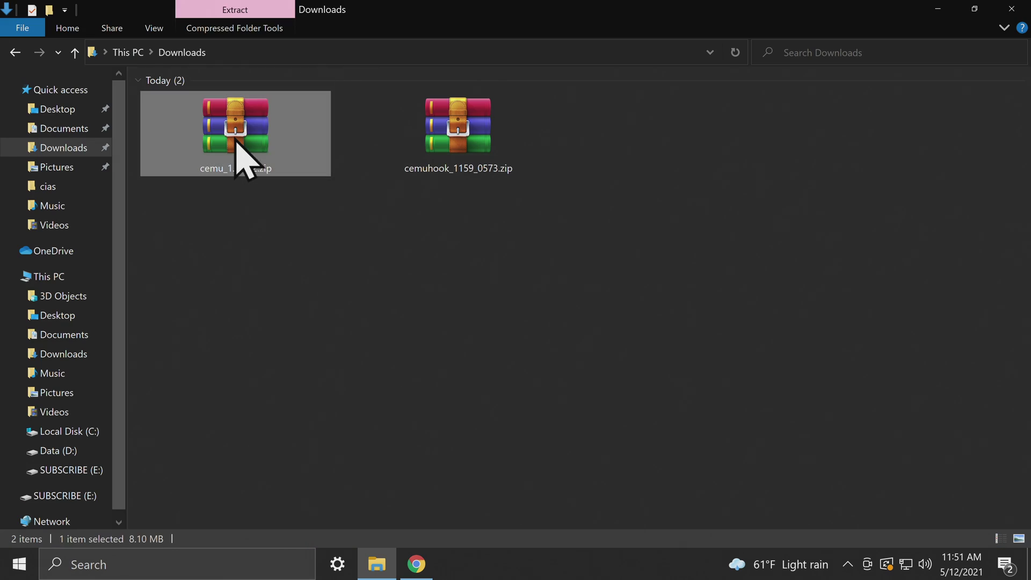
- Extract cemu_1.22.12.zip in the Downloads folder and delete the zip archive
{"action": "right_click", "coordinate": [235, 140]}
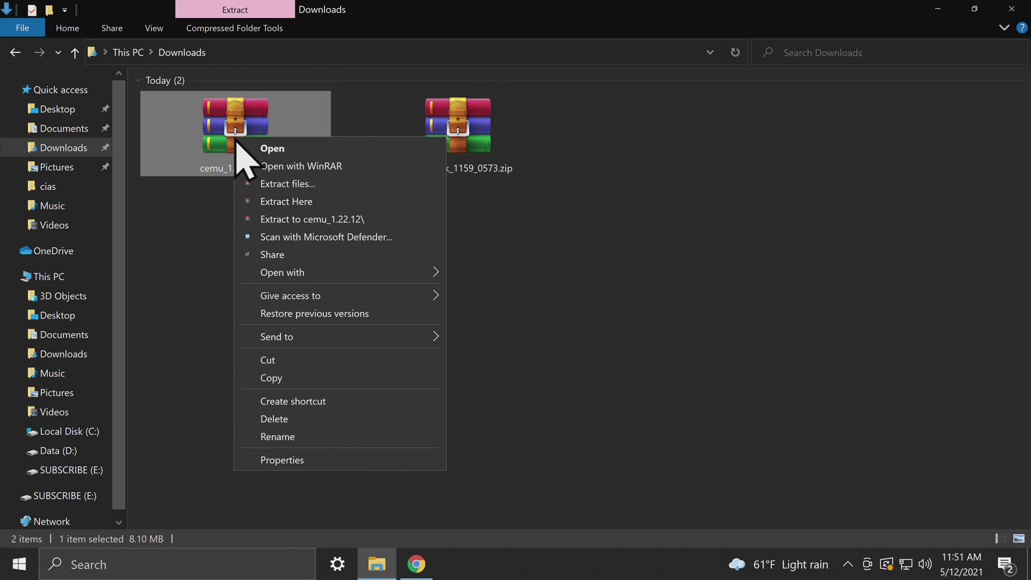
{"action": "left_click", "coordinate": [281, 201]}
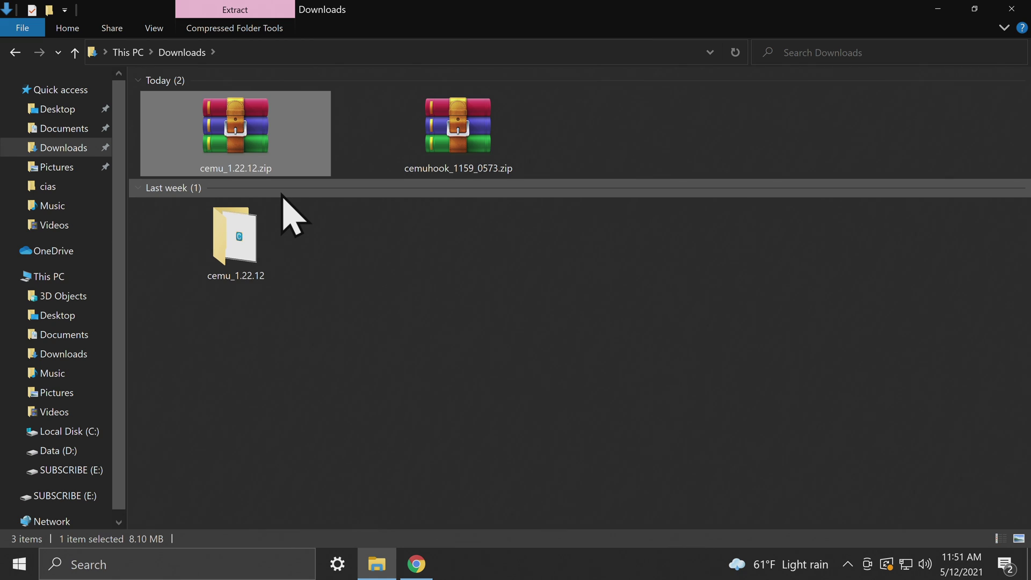
{"action": "right_click", "coordinate": [245, 145]}
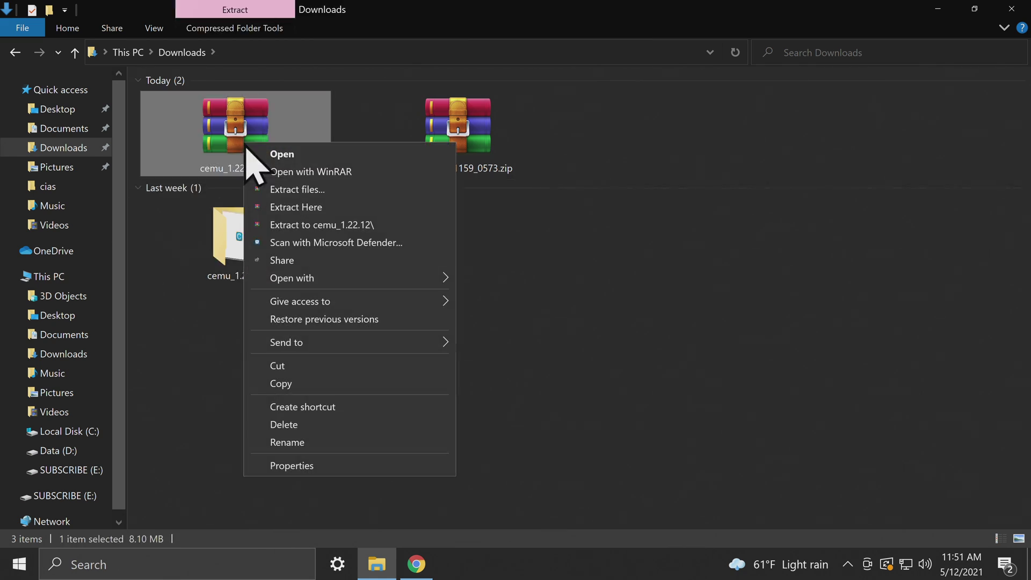
{"action": "left_click", "coordinate": [285, 426]}
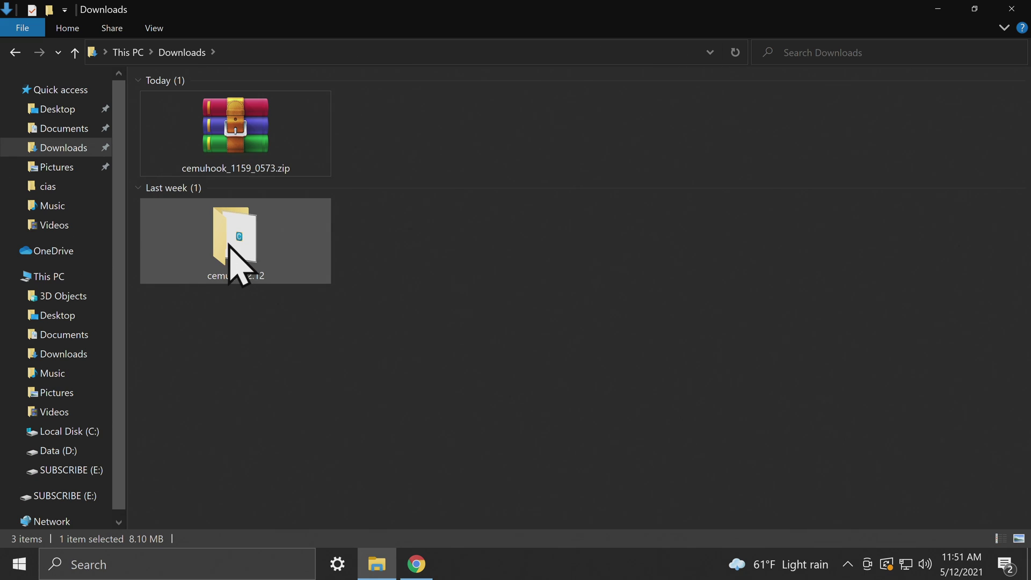
- Open the compatibility properties of Cemu.exe in the cemu_1.22.12 folder and disable fullscreen optimizations
{"action": "double_click", "coordinate": [234, 253]}
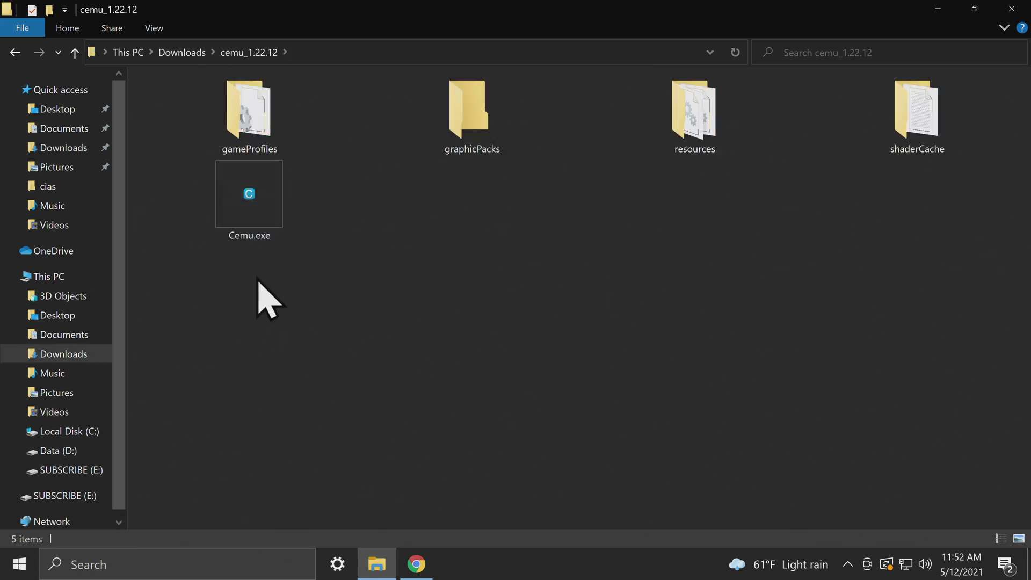
{"action": "right_click", "coordinate": [249, 212]}
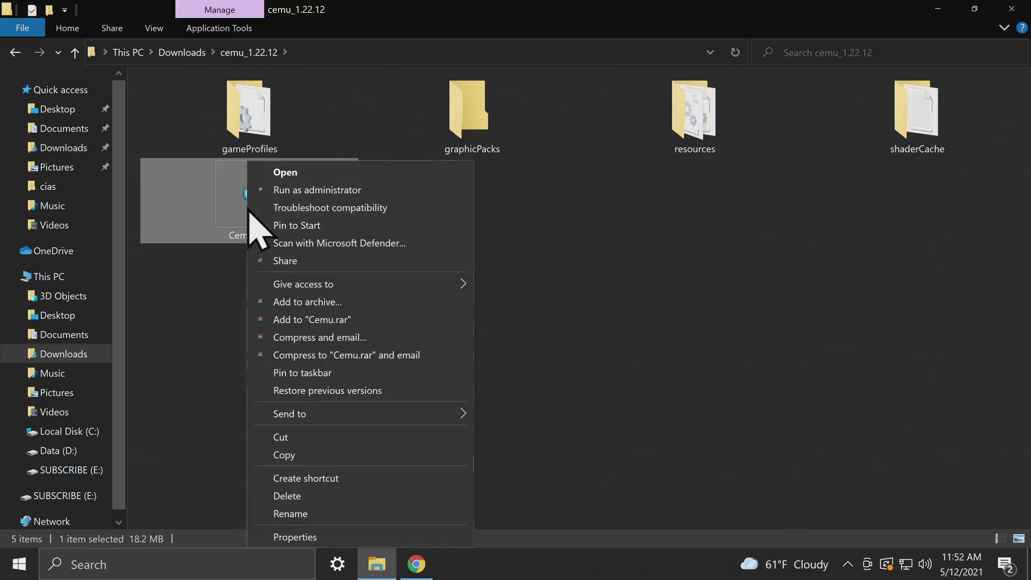
{"action": "left_click", "coordinate": [311, 537]}
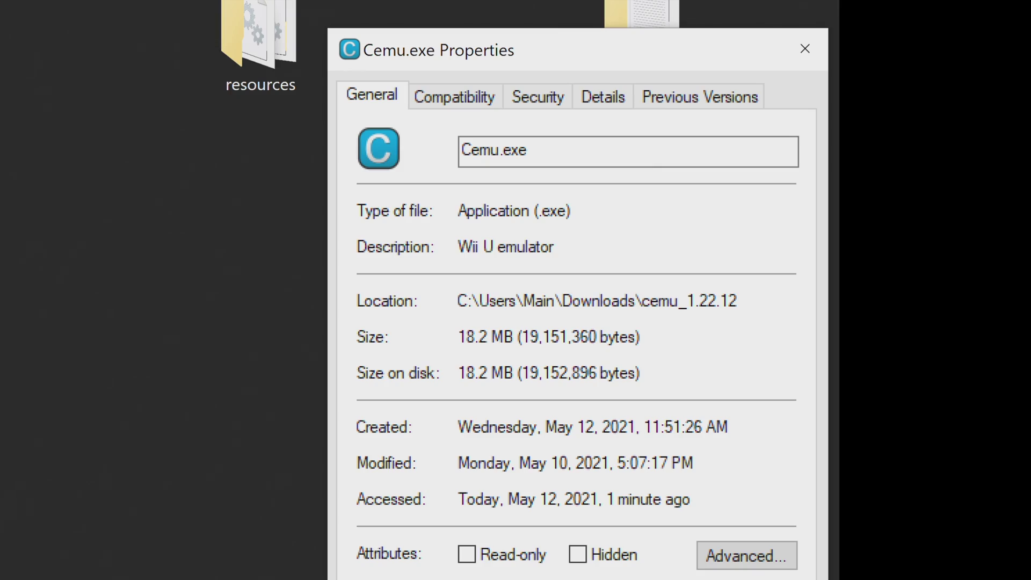
{"action": "left_click", "coordinate": [468, 100]}
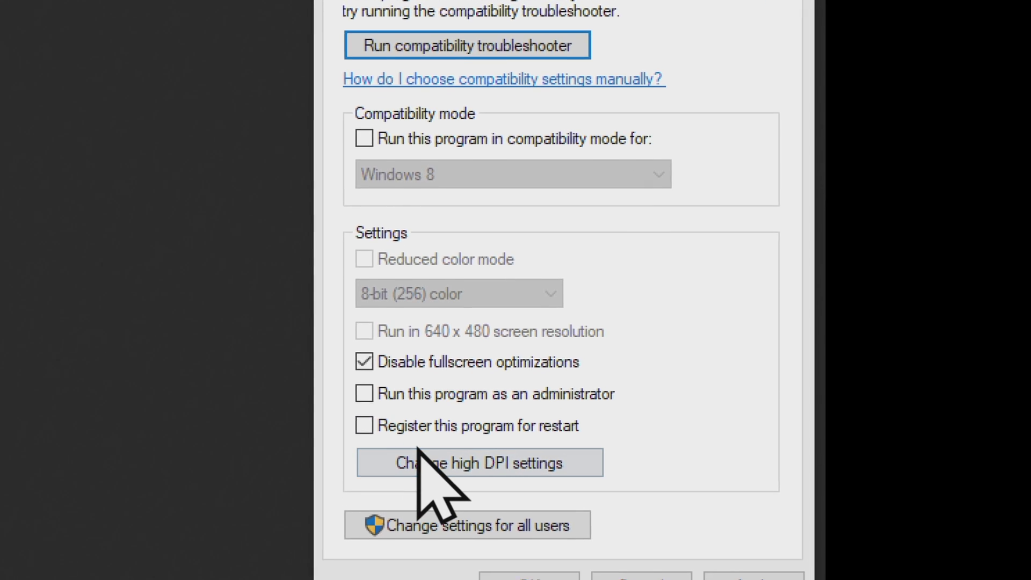
- Enable the program DPI scaling fix and the high DPI scaling override performed by Application for Cemu.exe, and apply the properties
{"action": "left_click", "coordinate": [429, 461]}
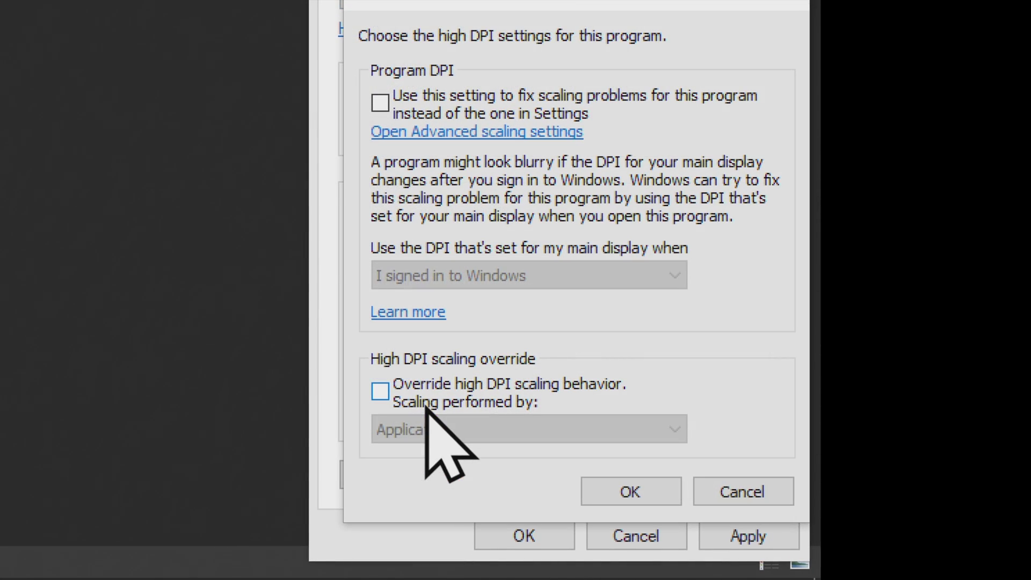
{"action": "left_click", "coordinate": [380, 102]}
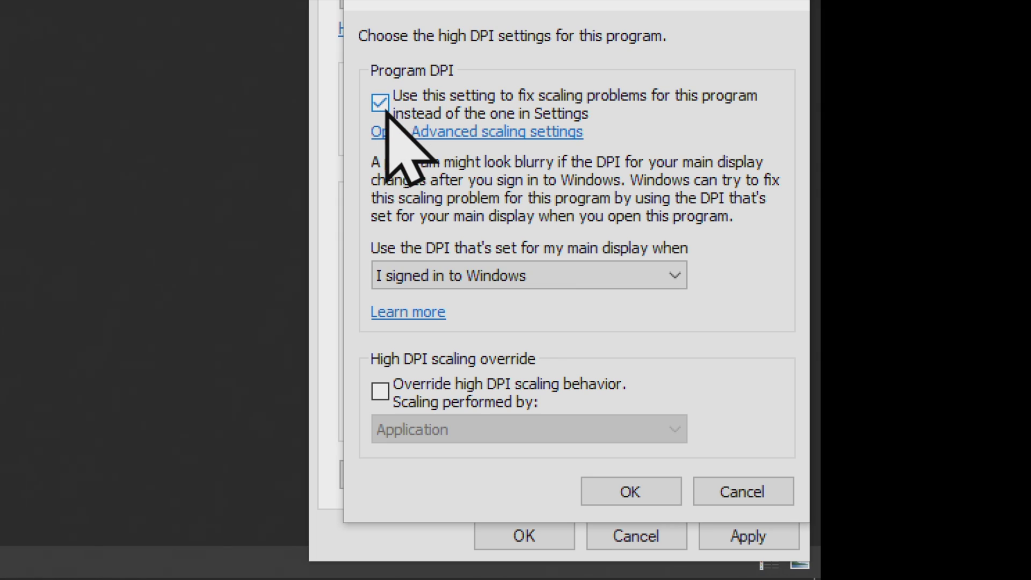
{"action": "left_click", "coordinate": [379, 389]}
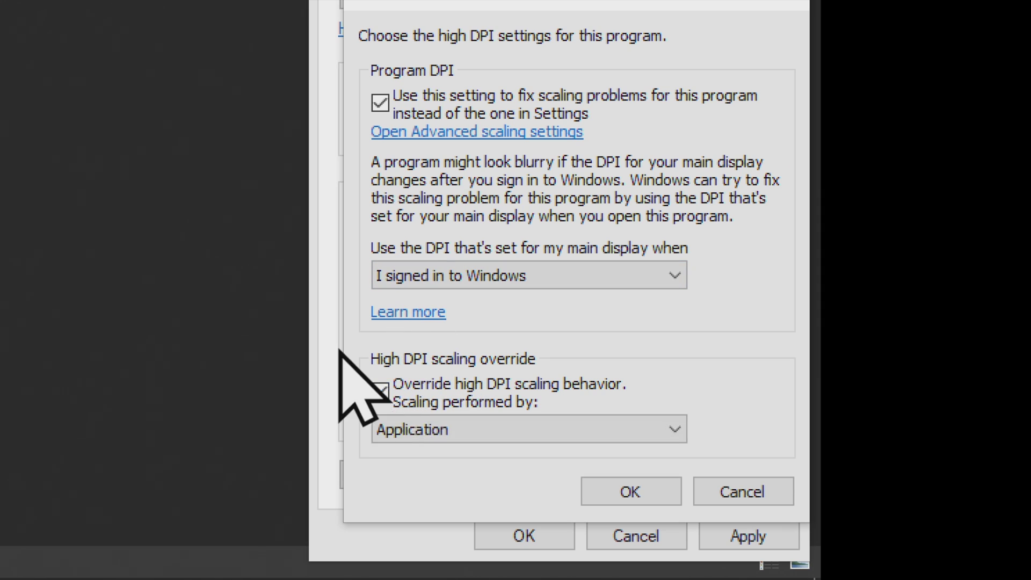
{"action": "left_click", "coordinate": [624, 490]}
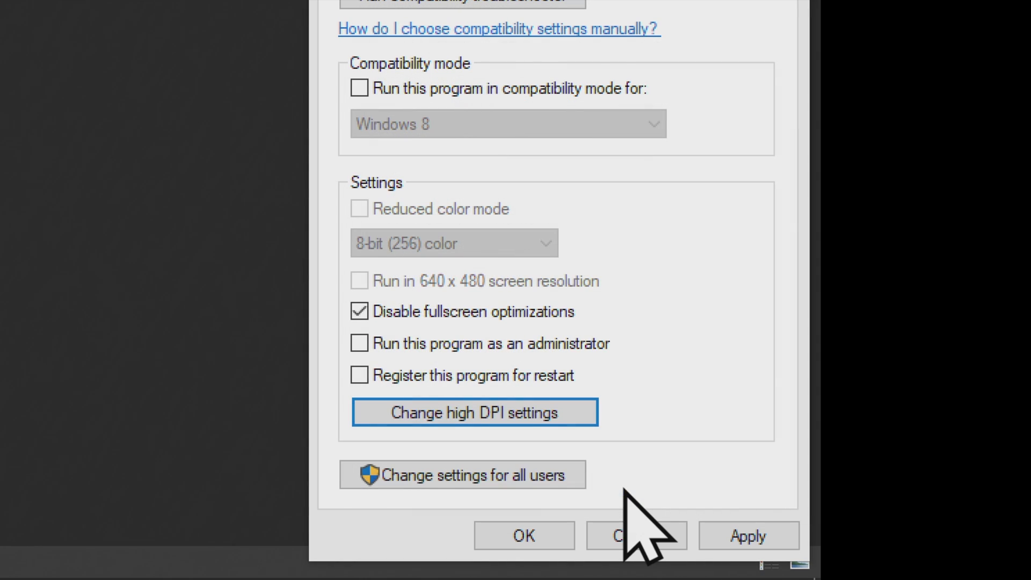
{"action": "left_click", "coordinate": [735, 534]}
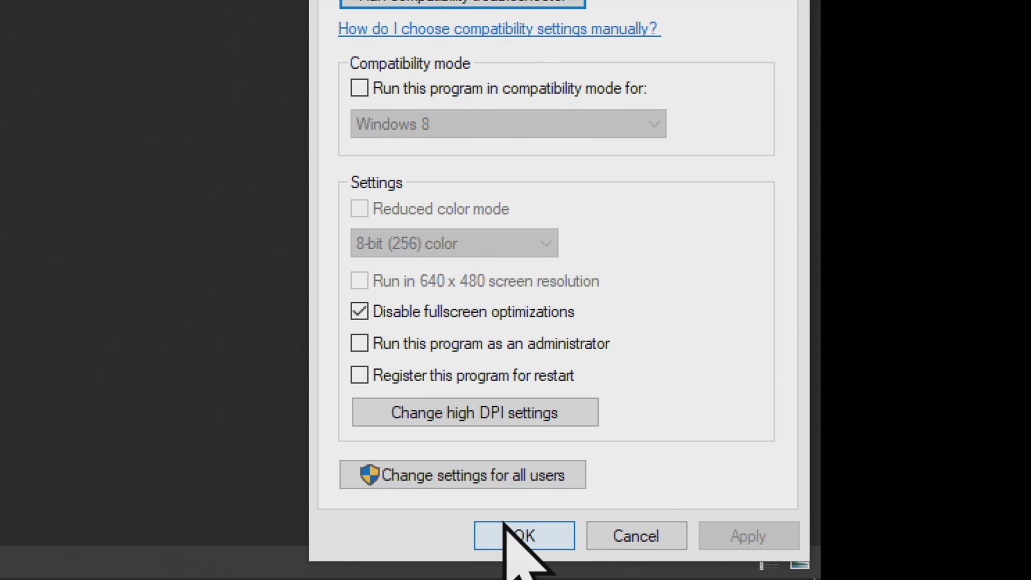
{"action": "left_click", "coordinate": [524, 535]}
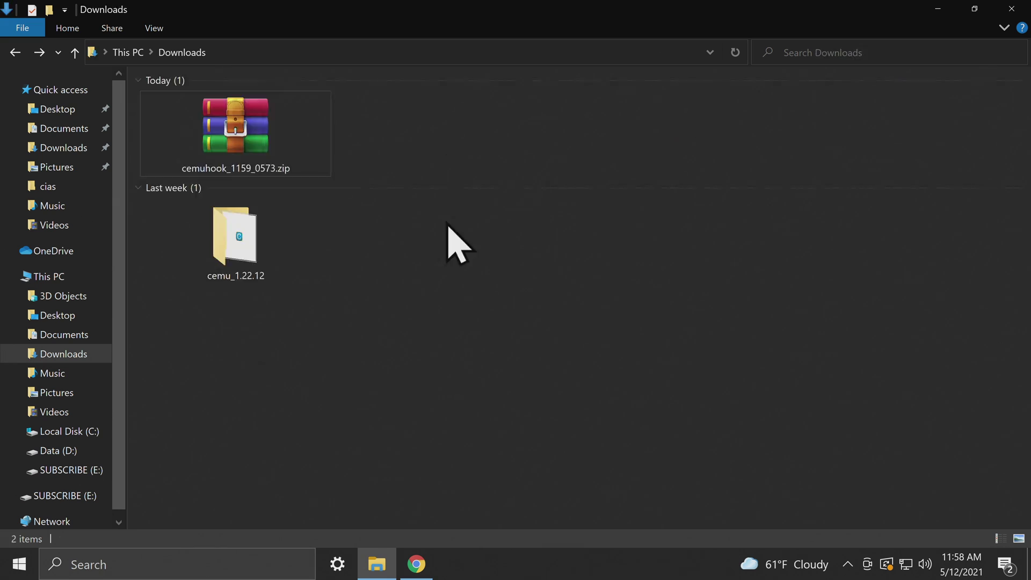
- Extract cemuhook_1159_0573.zip into the cemu_1.22.12 folder inside Downloads
{"action": "right_click", "coordinate": [239, 135]}
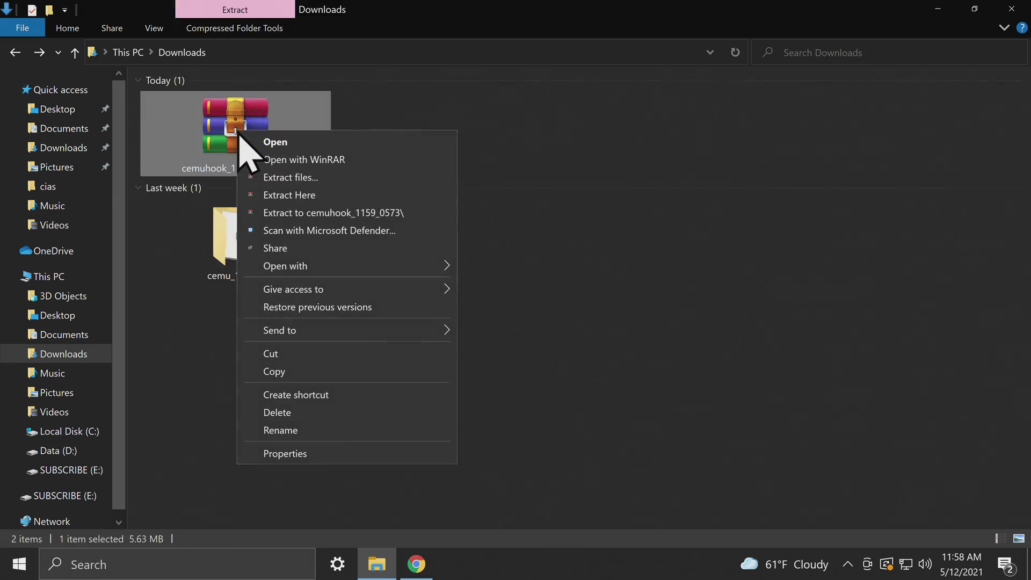
{"action": "left_click", "coordinate": [292, 177]}
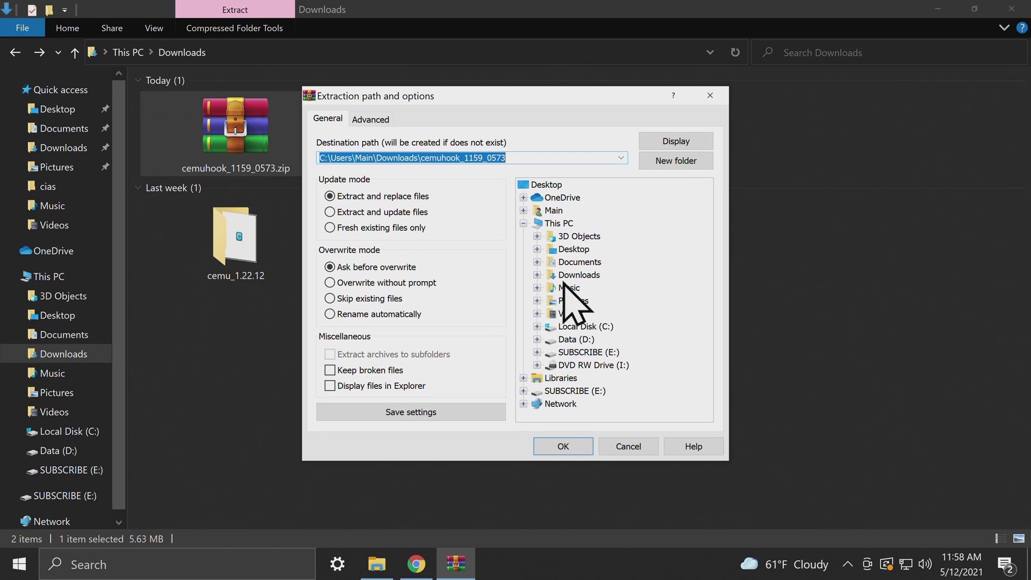
{"action": "left_click", "coordinate": [572, 275]}
{"action": "double_click", "coordinate": [569, 275]}
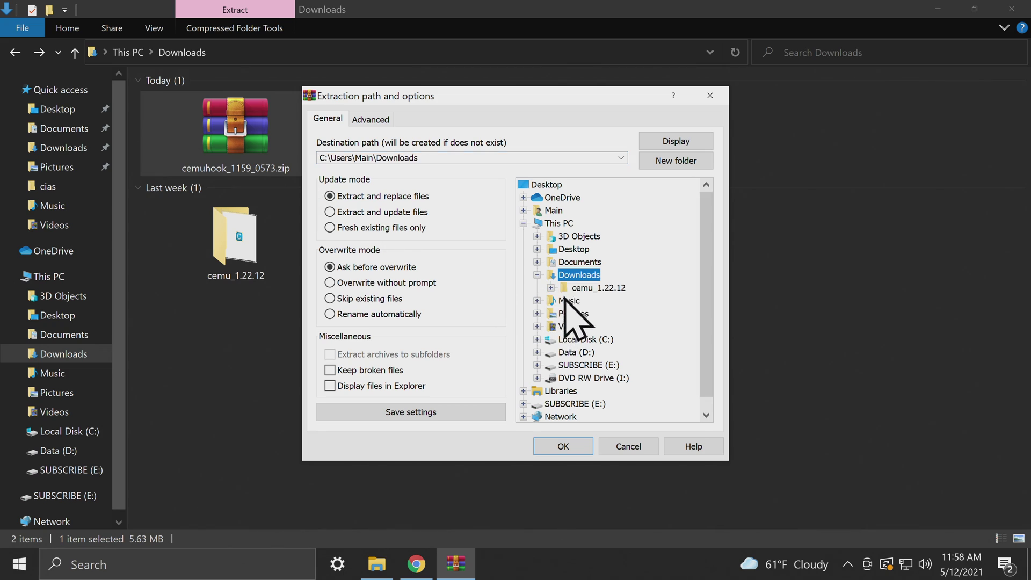
{"action": "left_click", "coordinate": [593, 288]}
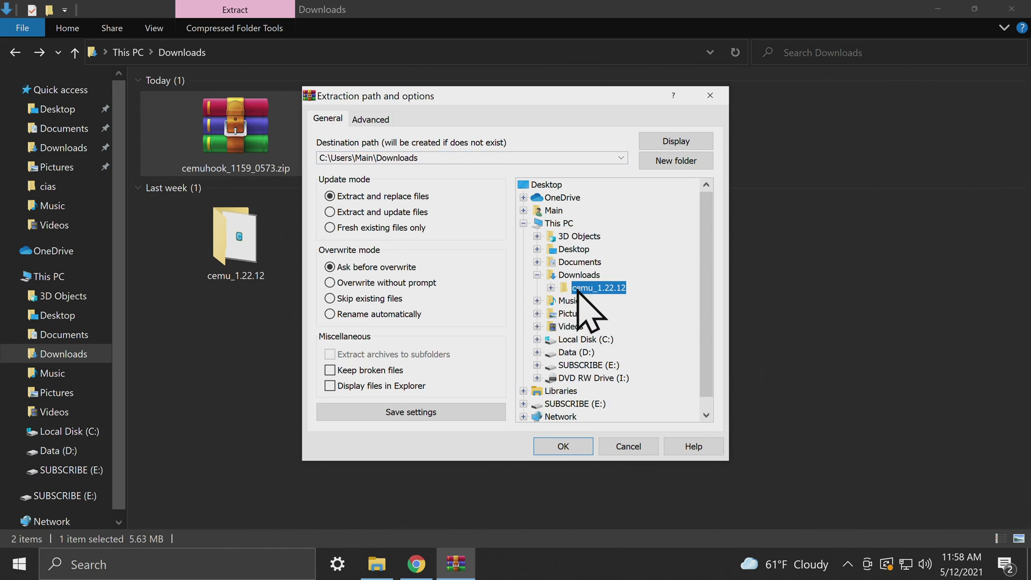
{"action": "left_click", "coordinate": [571, 439]}
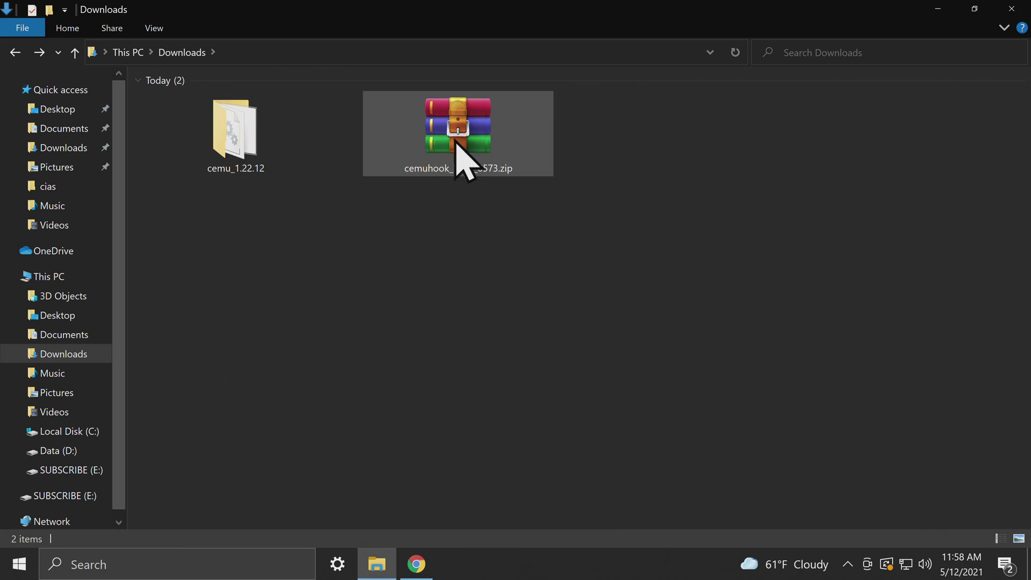
- Check the contents of the cemu_1.22.12 folder and delete cemuhook_1159_0573.zip from Downloads
{"action": "double_click", "coordinate": [261, 156]}
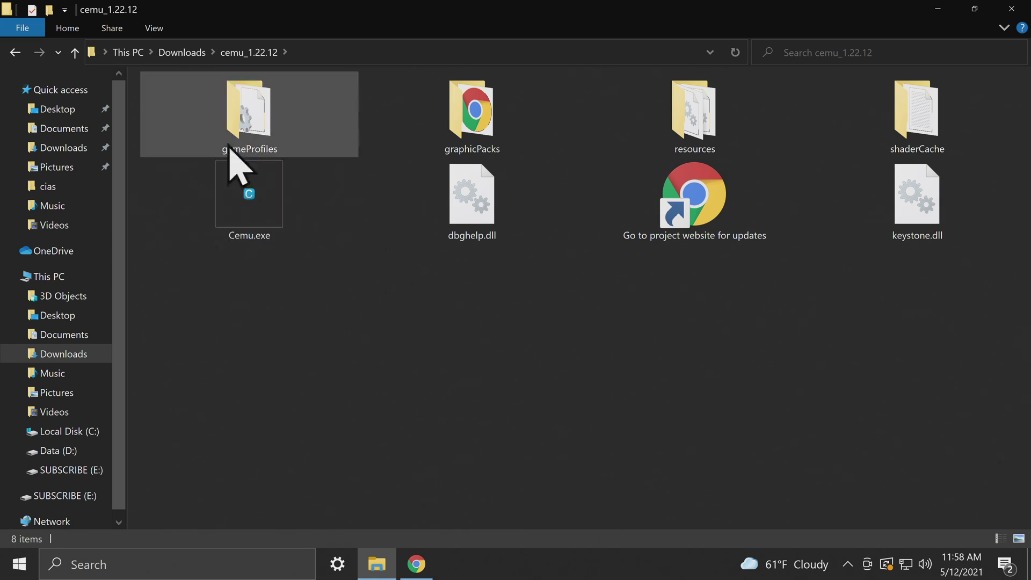
{"action": "left_click", "coordinate": [16, 52]}
{"action": "right_click", "coordinate": [461, 177]}
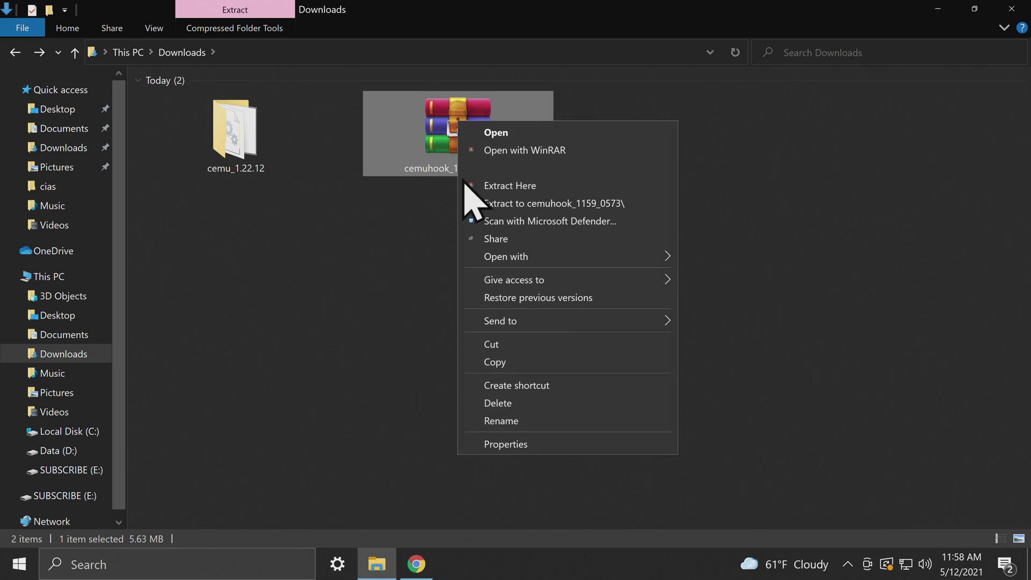
{"action": "left_click", "coordinate": [496, 404]}
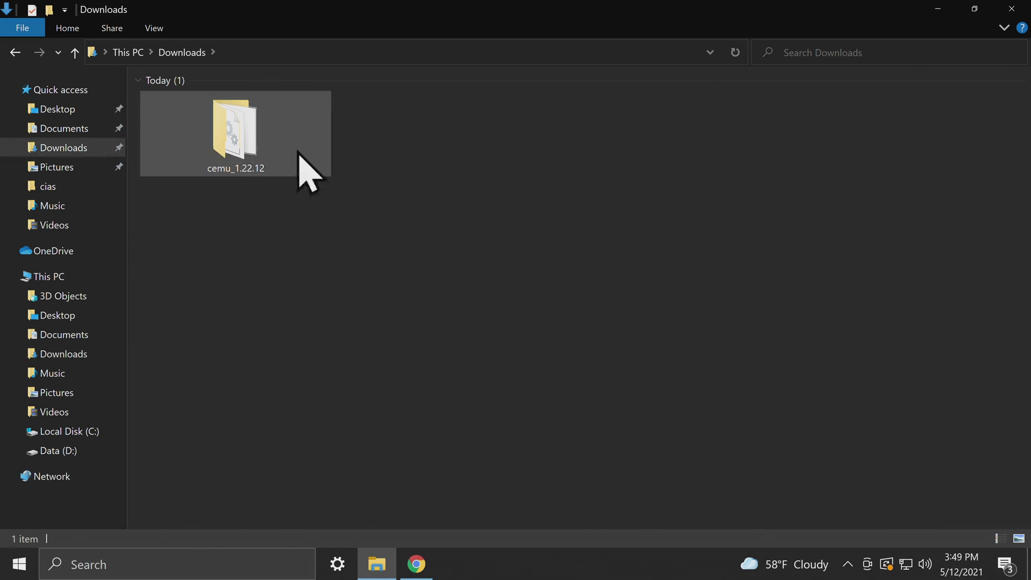
- Launch Cemu.exe from the cemu_1.22.12 folder
{"action": "double_click", "coordinate": [233, 141]}
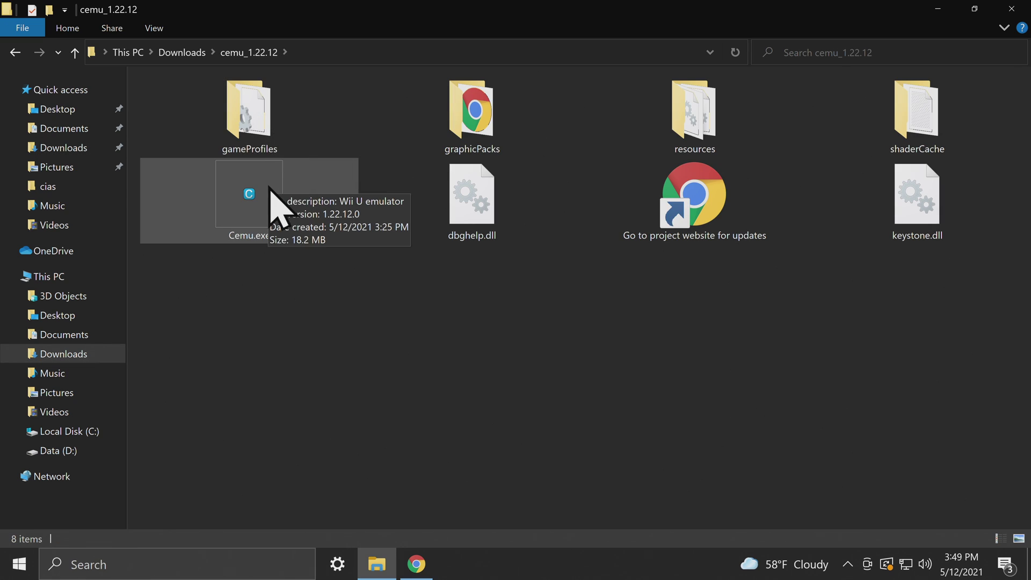
{"action": "double_click", "coordinate": [252, 199]}
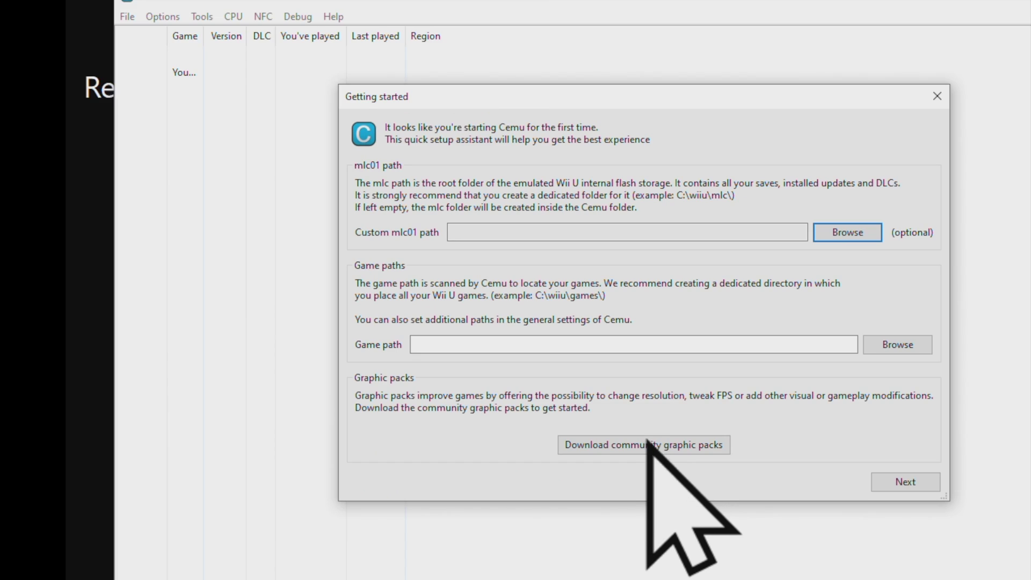
- Download the community graphic packs in the Getting started assistant, go through its input settings page and close it
{"action": "left_click", "coordinate": [646, 444]}
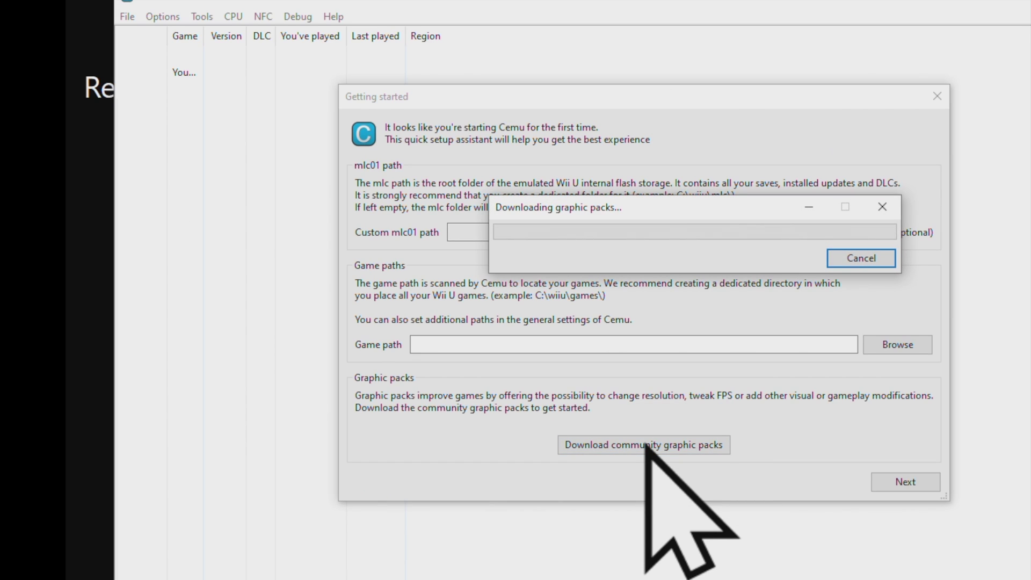
{"action": "left_click", "coordinate": [906, 488]}
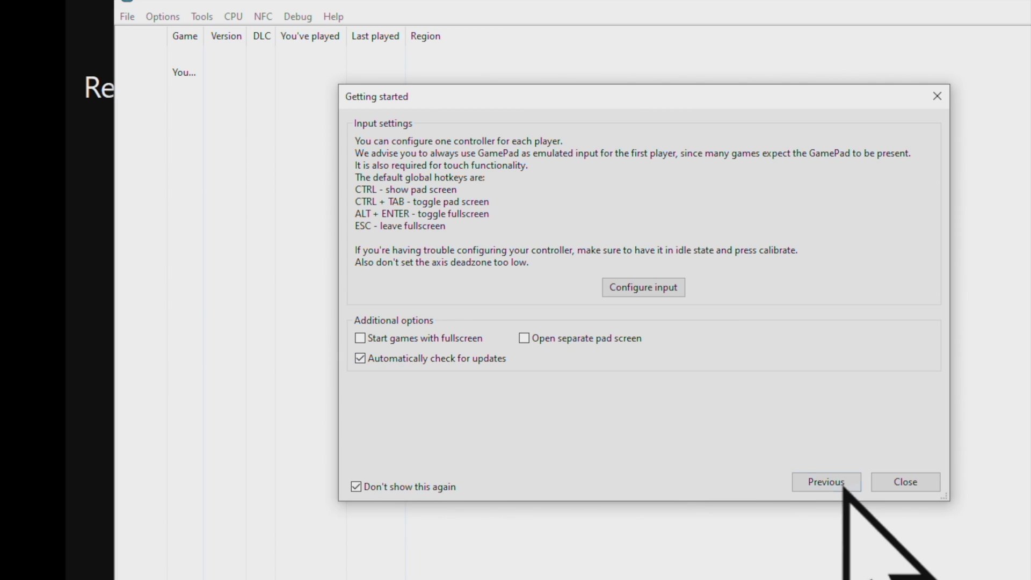
{"action": "left_click", "coordinate": [905, 482]}
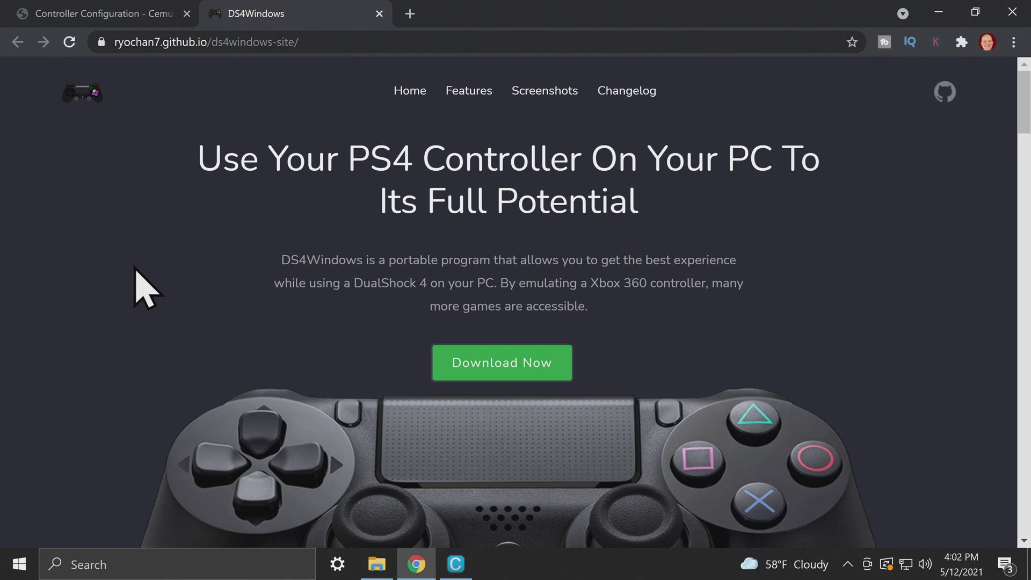
- Download DS4Windows_3.0.5_x64.zip from the version 3.0.5 assets on the DS4Windows GitHub releases page
{"action": "left_click", "coordinate": [477, 364]}
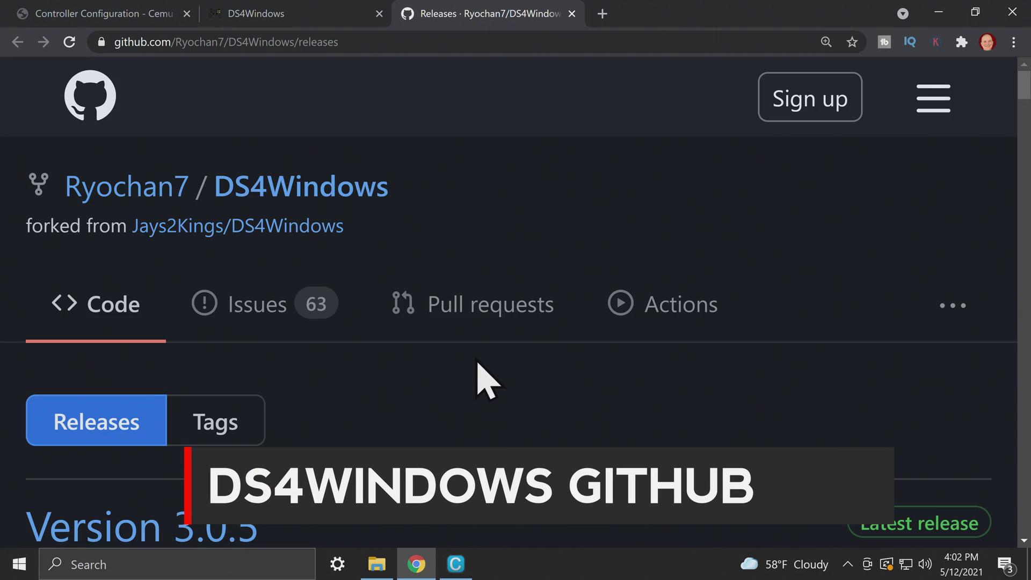
{"action": "scroll", "coordinate": [476, 359], "scroll_direction": "down", "scroll_amount": 5}
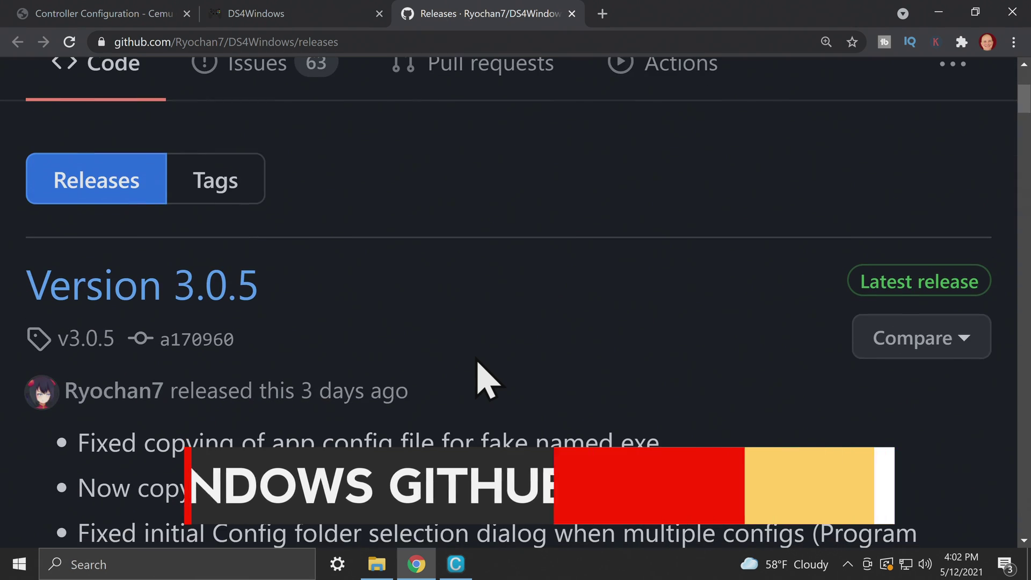
{"action": "scroll", "coordinate": [475, 355], "scroll_direction": "down", "scroll_amount": 10}
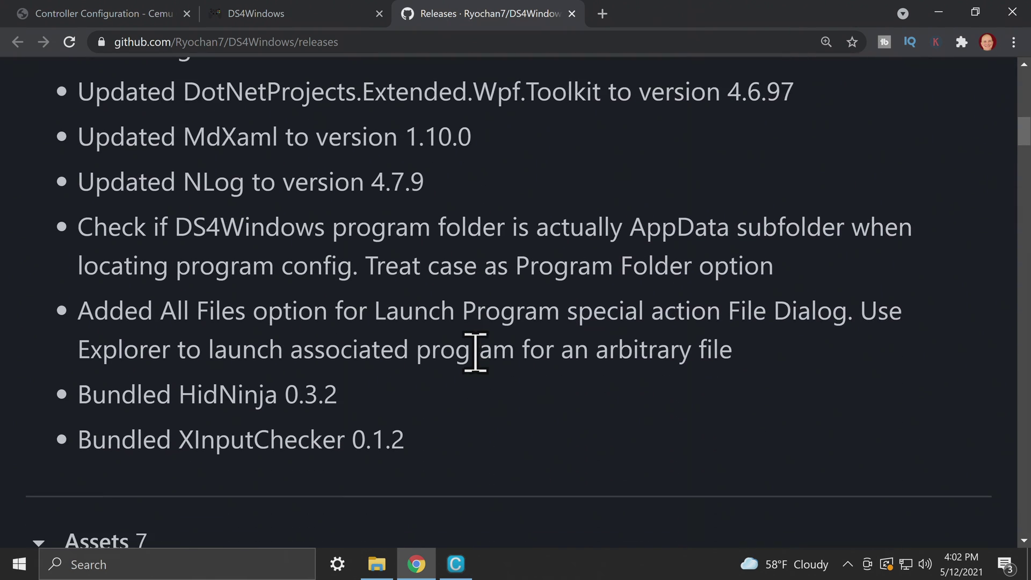
{"action": "scroll", "coordinate": [477, 346], "scroll_direction": "down", "scroll_amount": 1}
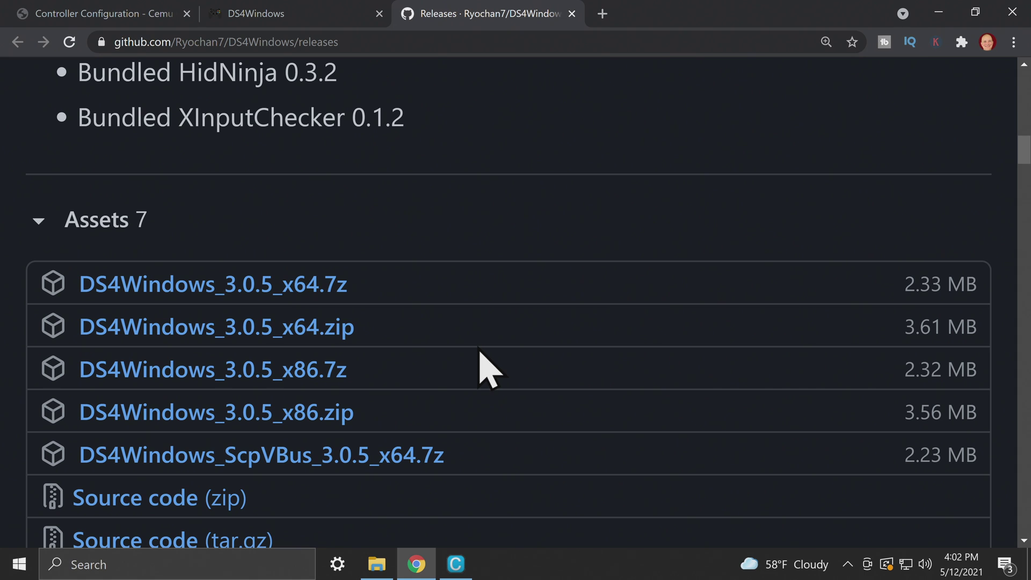
{"action": "left_click", "coordinate": [333, 328]}
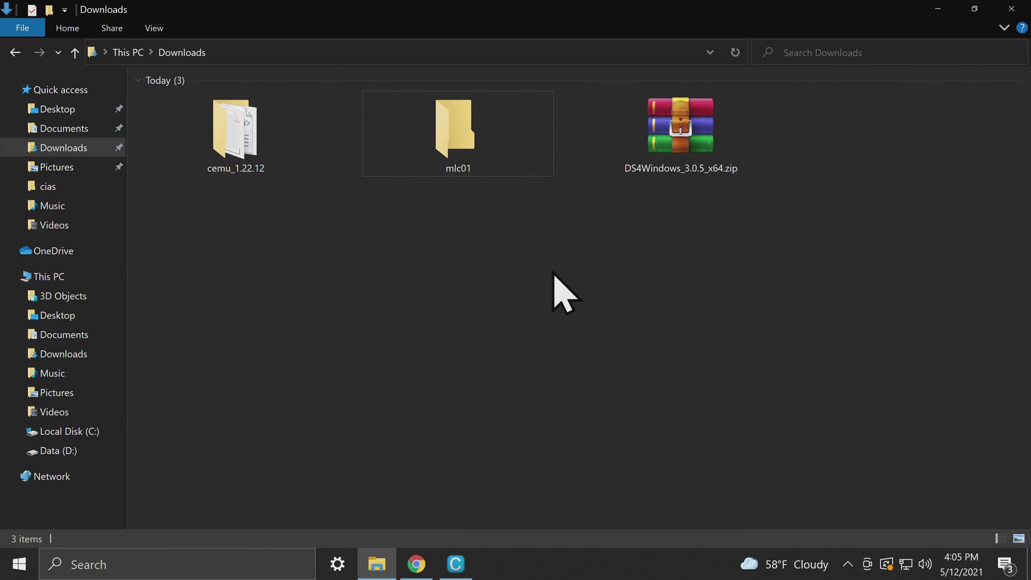
- Extract DS4Windows_3.0.5_x64.zip into its own DS4Windows_3.0.5_x64 folder in Downloads and delete the zip file
{"action": "right_click", "coordinate": [666, 130]}
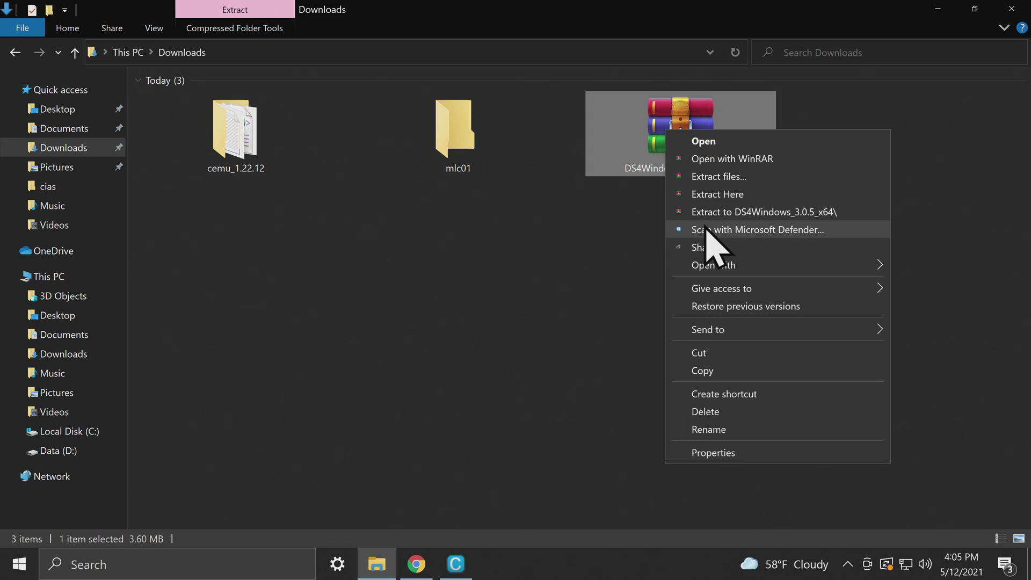
{"action": "left_click", "coordinate": [726, 211]}
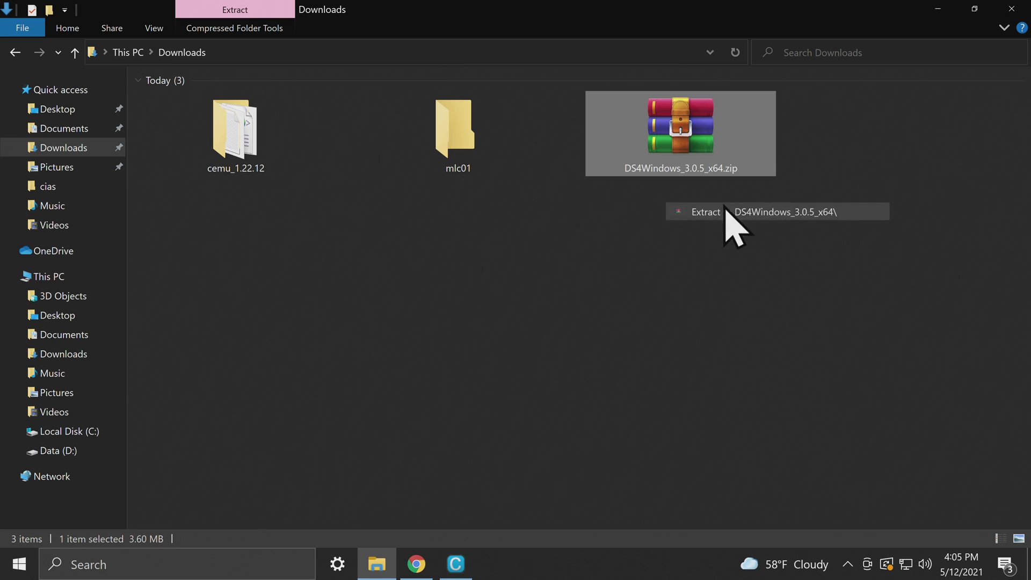
{"action": "right_click", "coordinate": [692, 129]}
{"action": "left_click", "coordinate": [725, 393]}
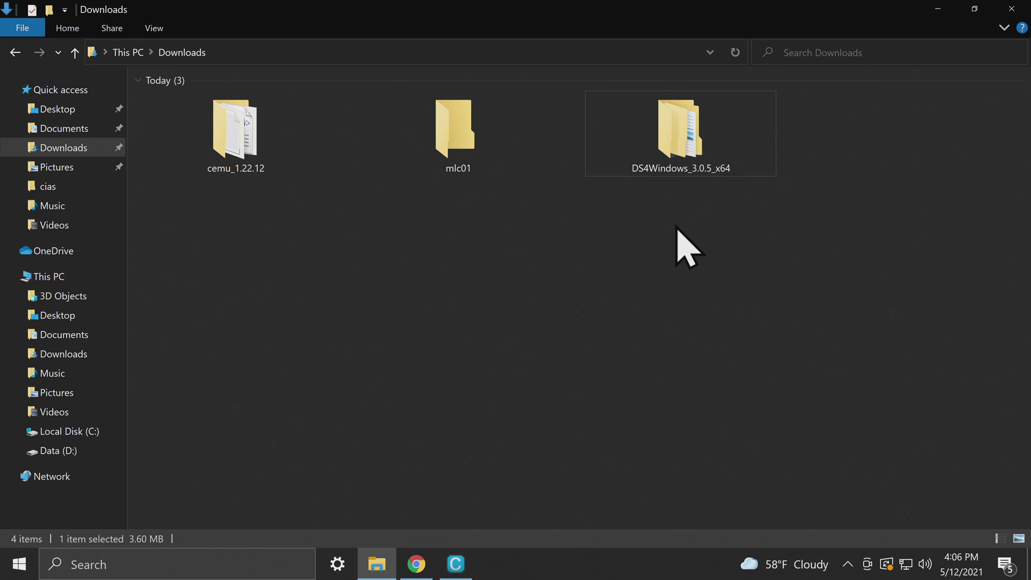
- Launch DS4Windows.exe from the extracted DS4Windows folder and agree to download .NET
{"action": "double_click", "coordinate": [684, 136]}
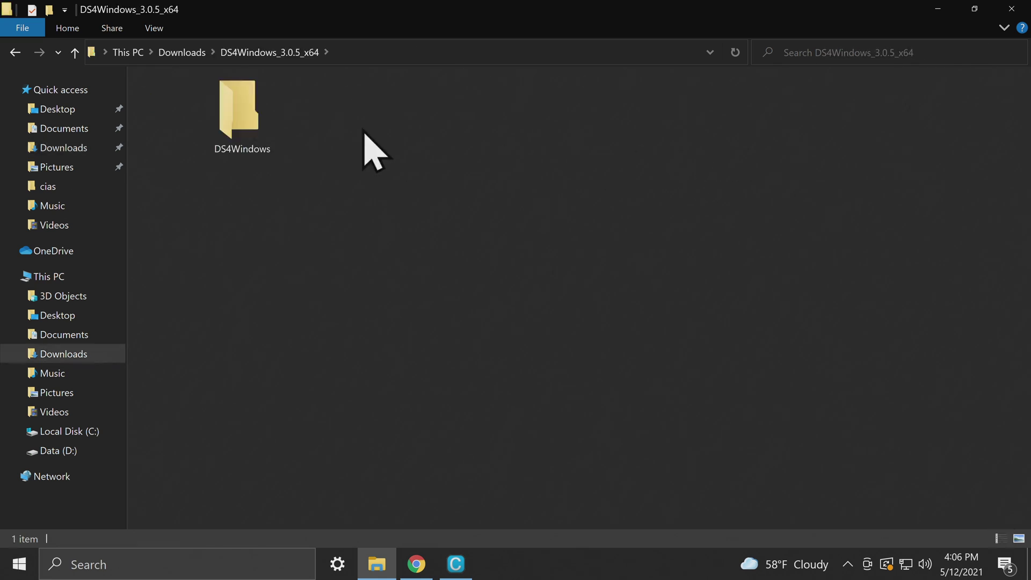
{"action": "double_click", "coordinate": [234, 114]}
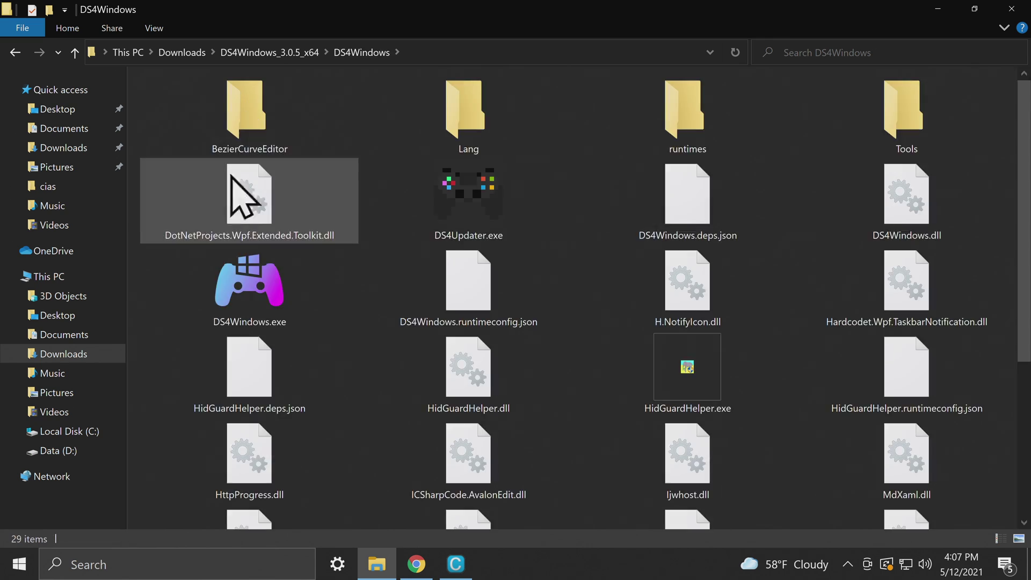
{"action": "double_click", "coordinate": [235, 276]}
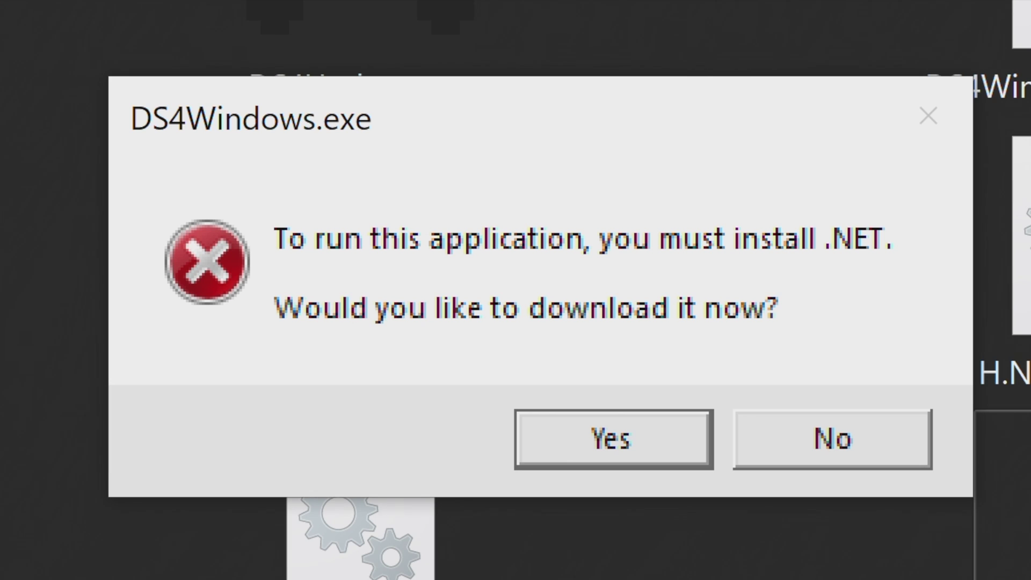
{"action": "left_click", "coordinate": [645, 442]}
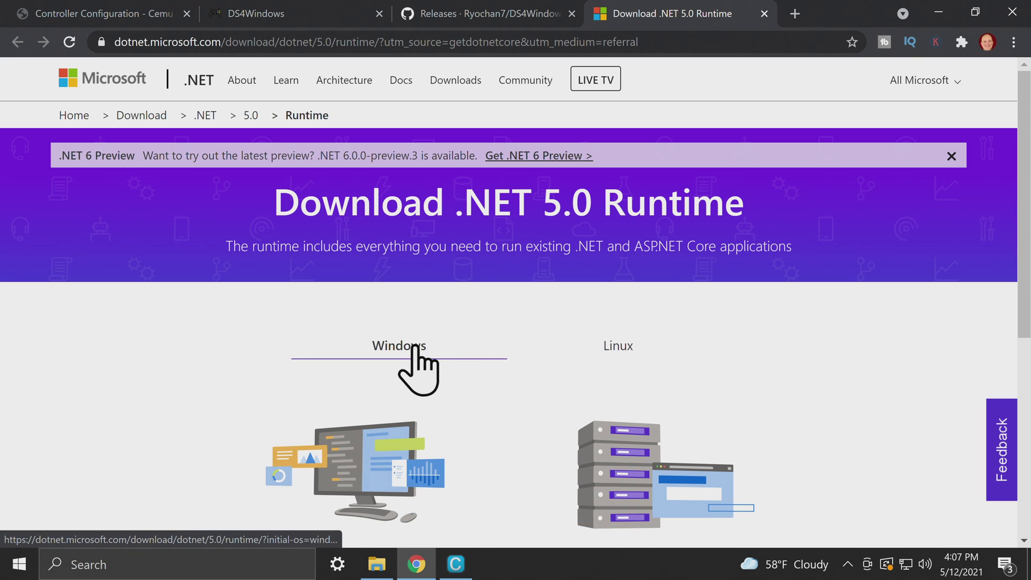
- Download the x64 .NET 5.0 Desktop Runtime installer for running desktop apps on Windows
{"action": "scroll", "coordinate": [416, 355], "scroll_direction": "down", "scroll_amount": 3}
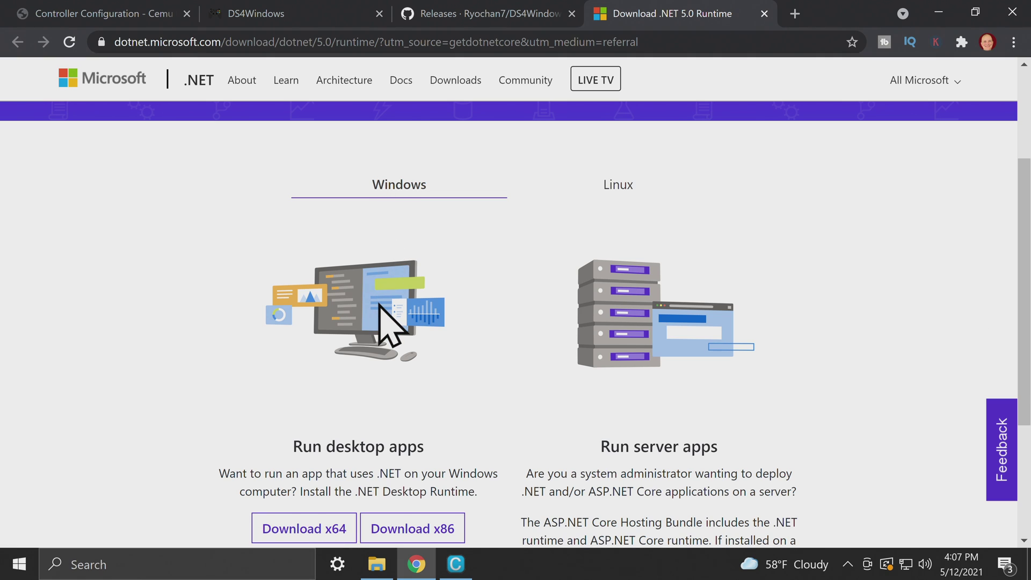
{"action": "scroll", "coordinate": [380, 304], "scroll_direction": "down", "scroll_amount": 3}
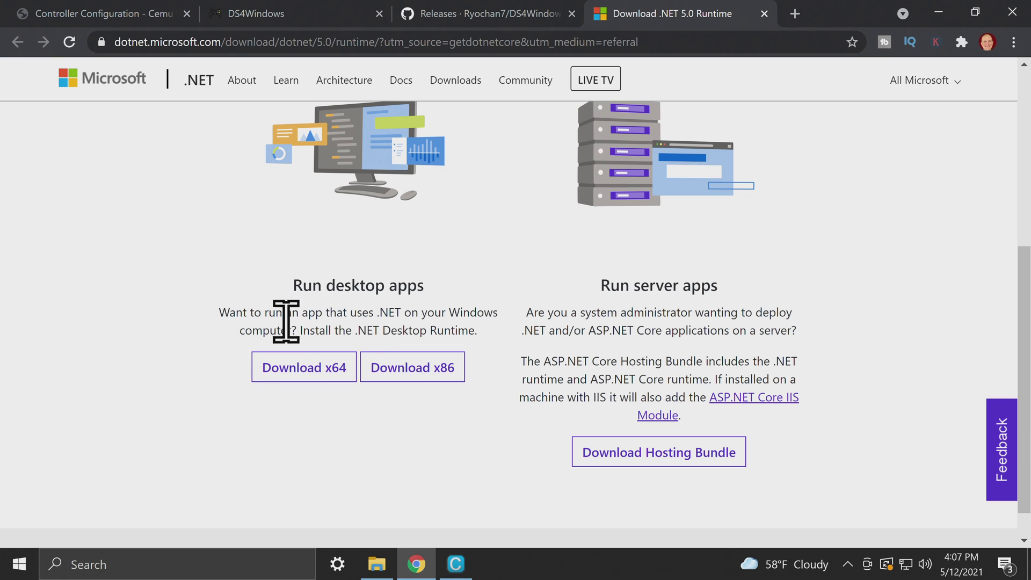
{"action": "left_click", "coordinate": [316, 374]}
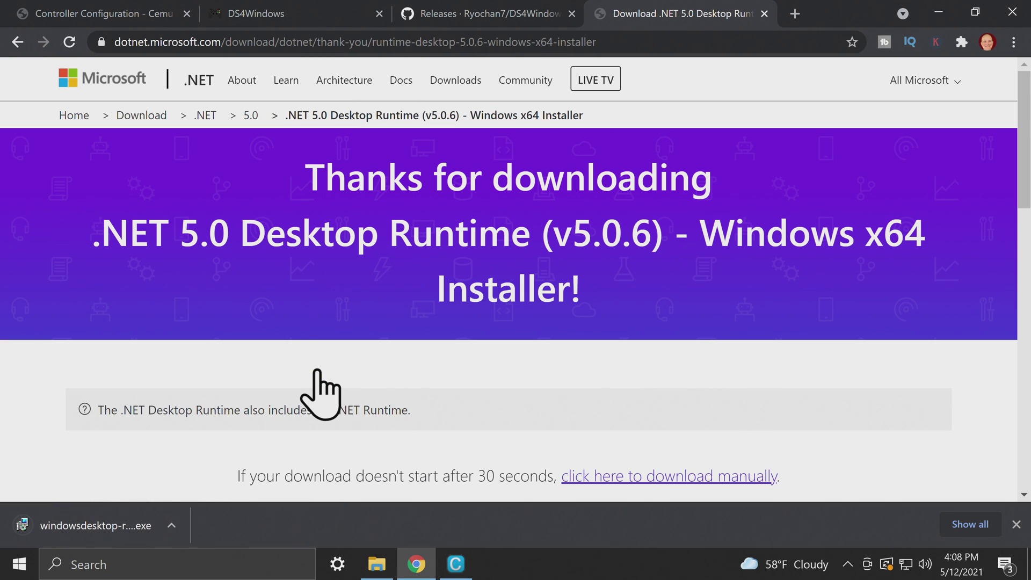
- Install the Windows Desktop Runtime 5.0.6 (x64) as administrator from Downloads, close its installer and delete the installer file
{"action": "key", "text": "alt+Tab"}
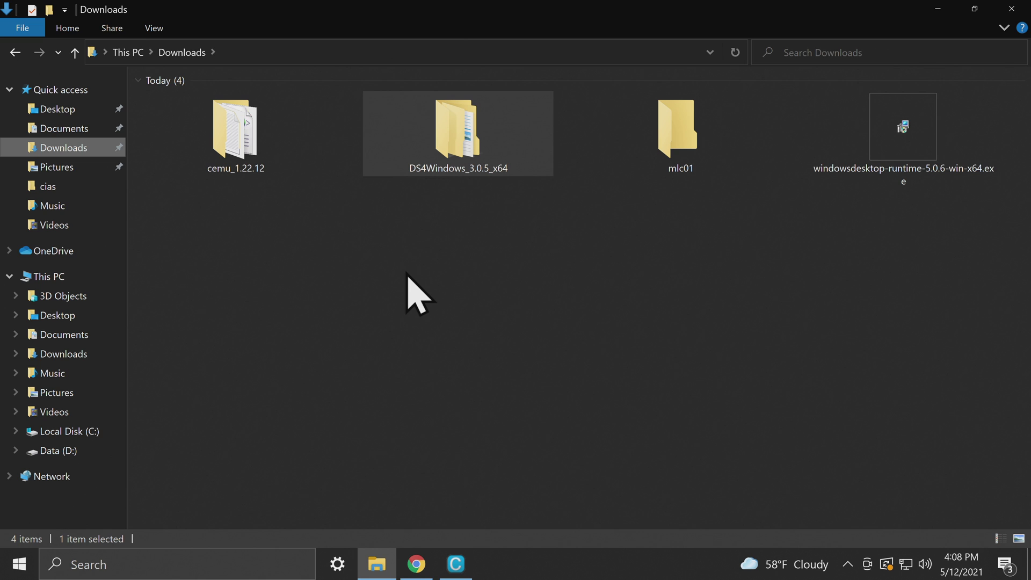
{"action": "left_click", "coordinate": [406, 274]}
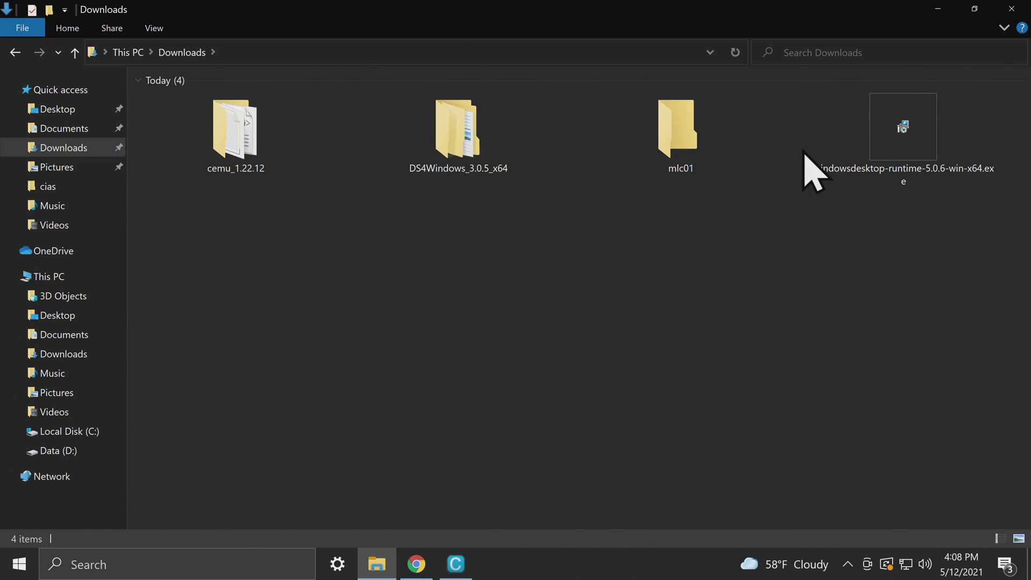
{"action": "right_click", "coordinate": [887, 124]}
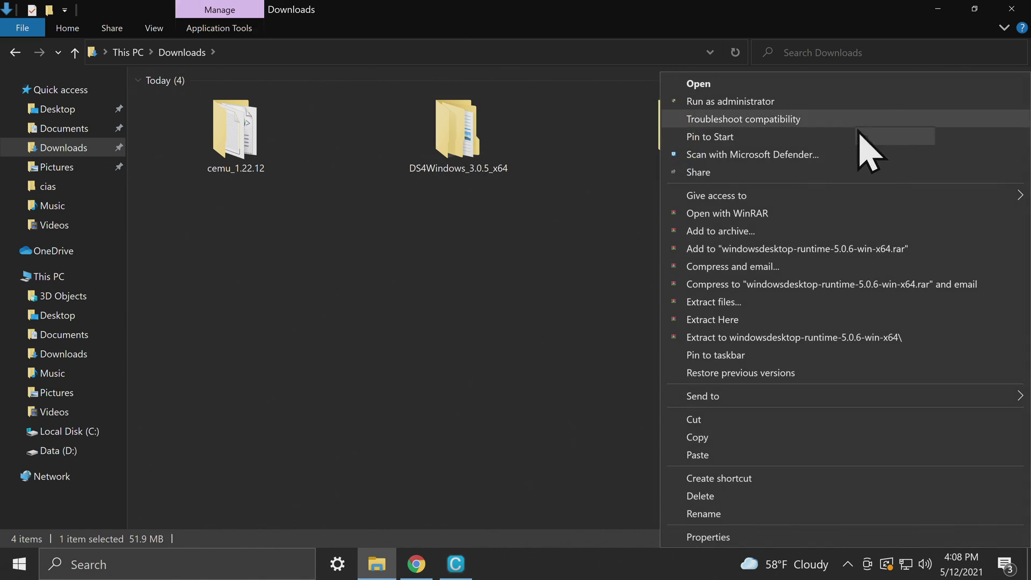
{"action": "left_click", "coordinate": [732, 103]}
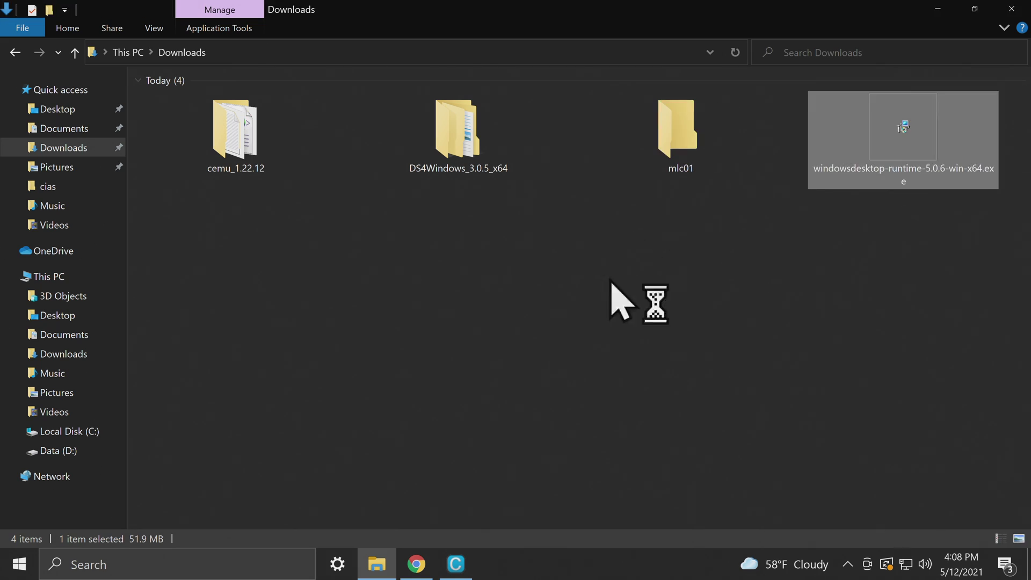
{"action": "left_click", "coordinate": [455, 395]}
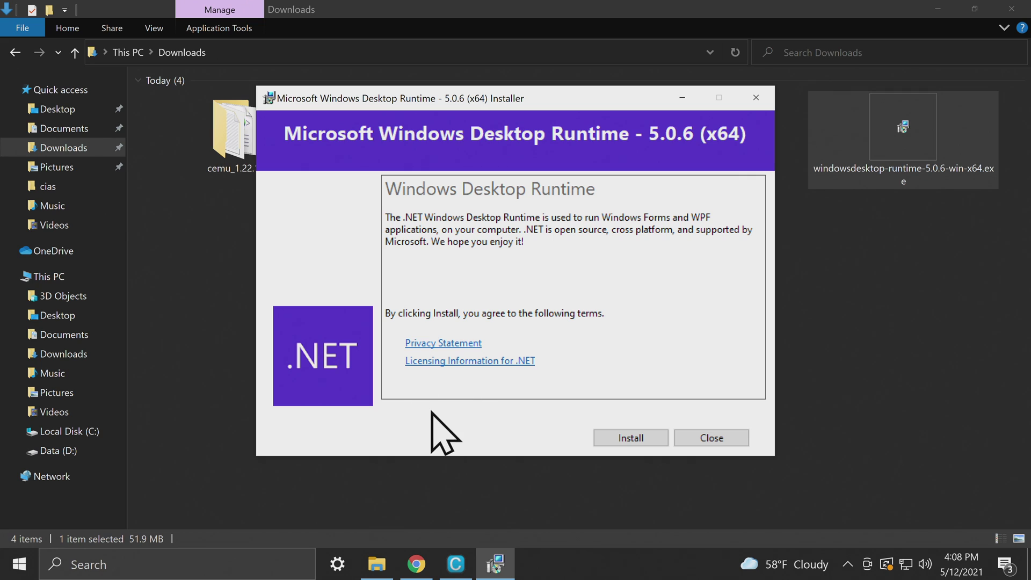
{"action": "left_click", "coordinate": [625, 438]}
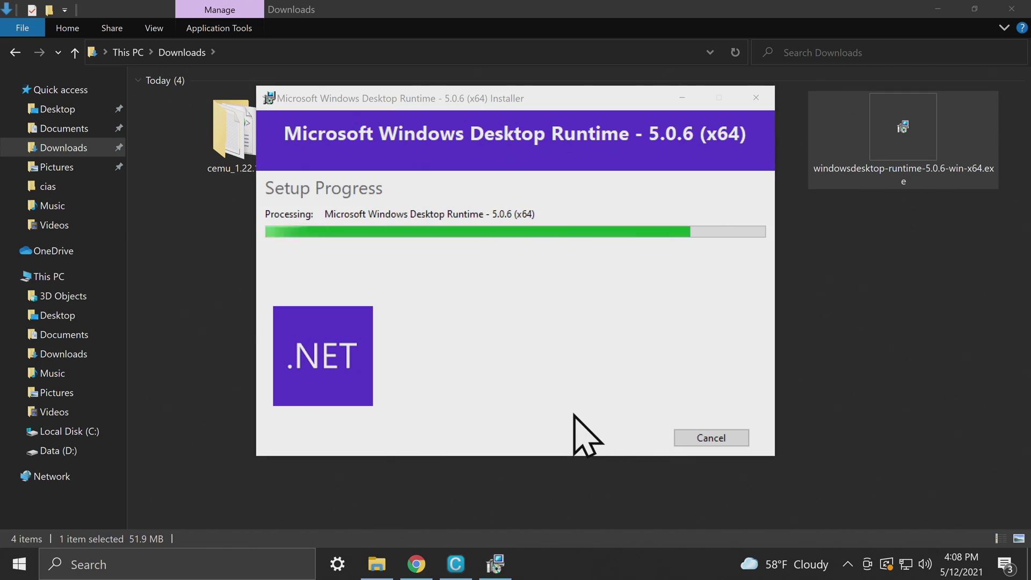
{"action": "left_click", "coordinate": [690, 437]}
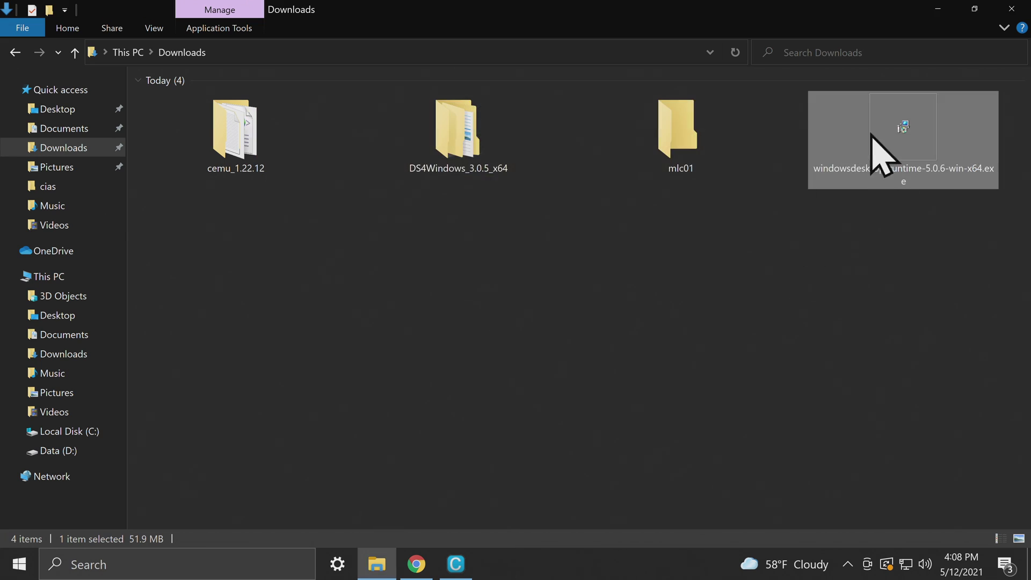
{"action": "right_click", "coordinate": [869, 172]}
{"action": "left_click", "coordinate": [698, 495]}
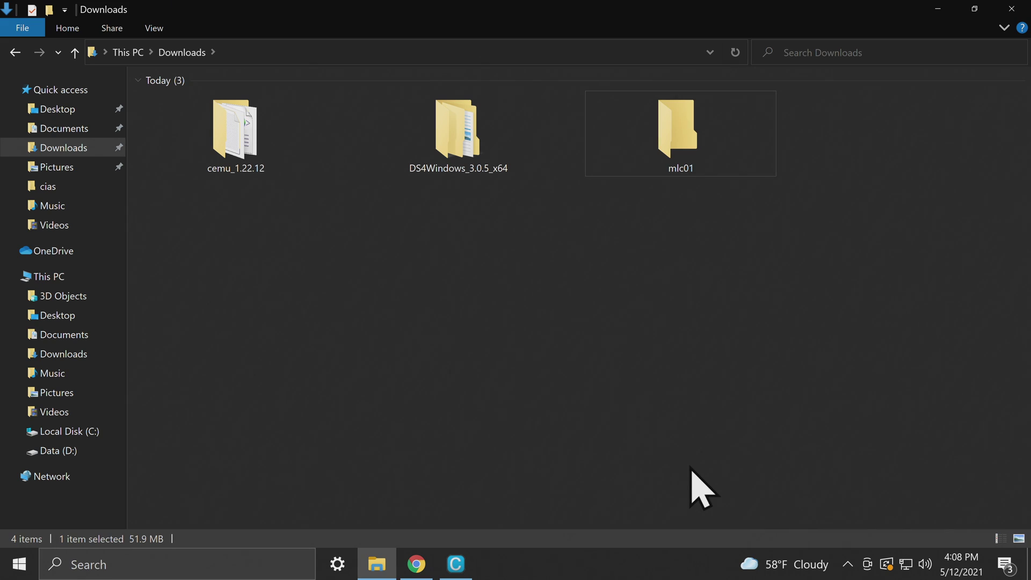
- Launch DS4Windows.exe from its extracted folder, save profiles and settings in the Program Folder, and allow it to make changes
{"action": "double_click", "coordinate": [467, 153]}
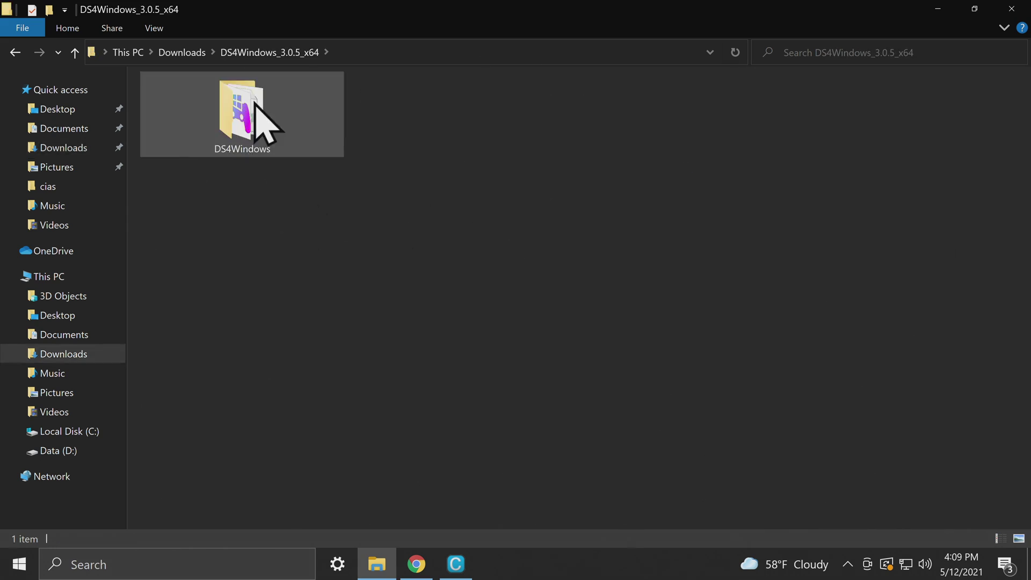
{"action": "double_click", "coordinate": [255, 103]}
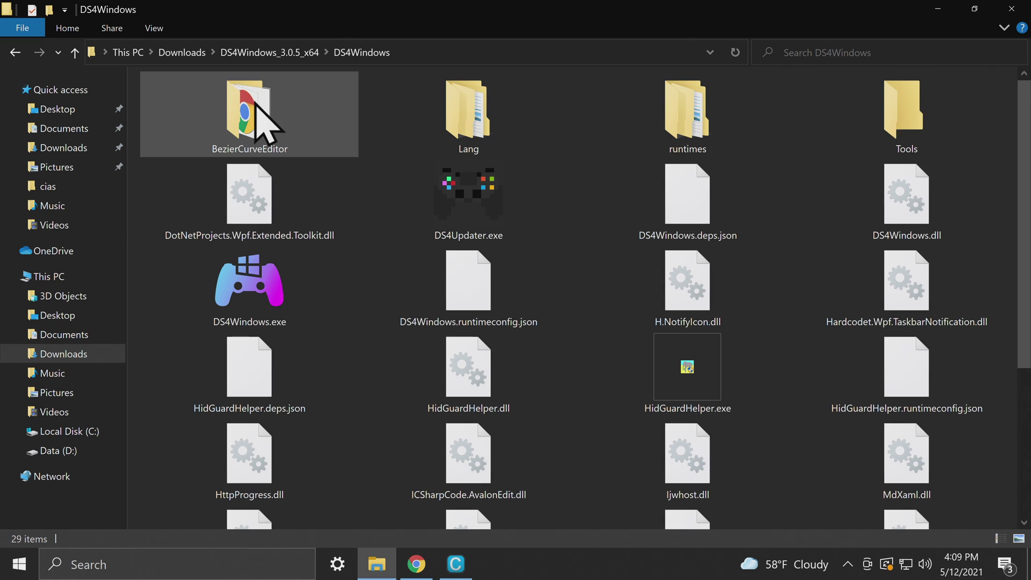
{"action": "double_click", "coordinate": [250, 276]}
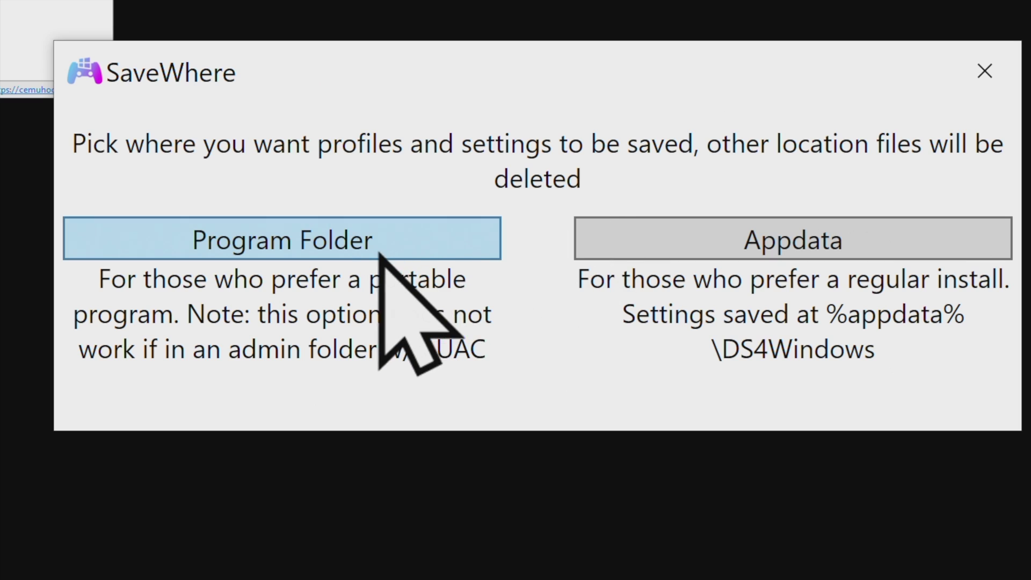
{"action": "left_click", "coordinate": [352, 248]}
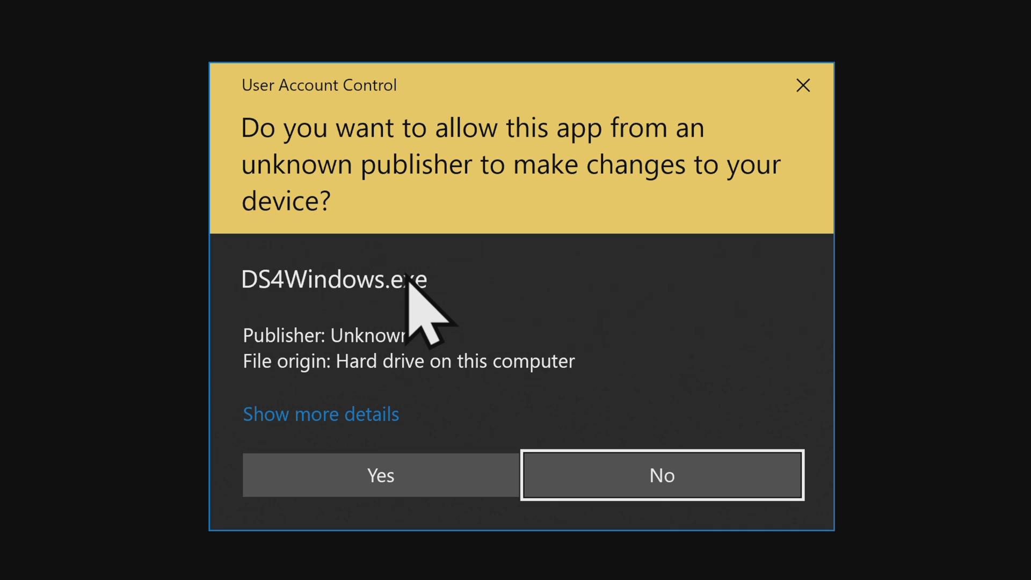
{"action": "left_click", "coordinate": [419, 470]}
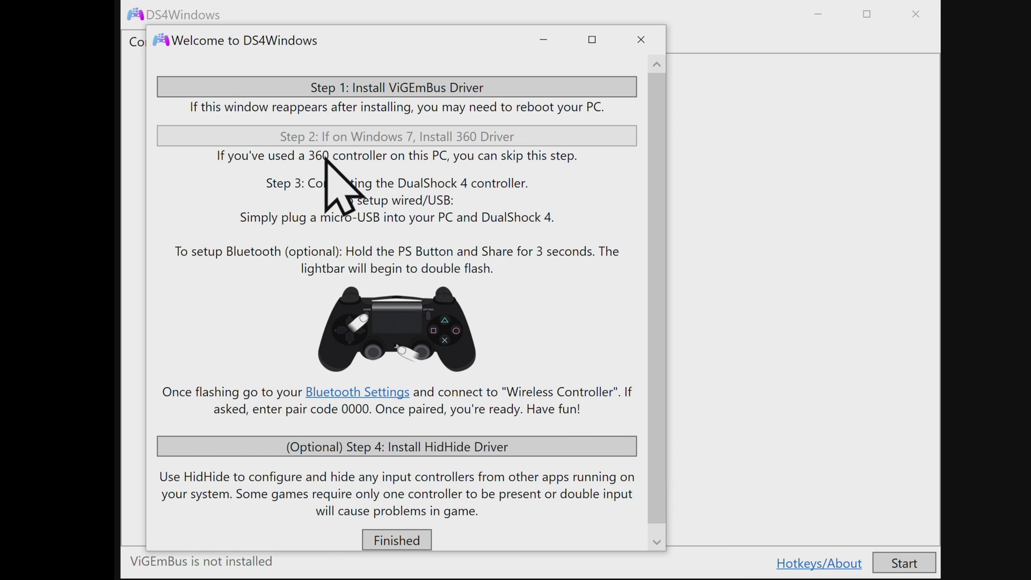
- Install the ViGEmBus driver from the DS4Windows welcome window, accepting the license agreement and finishing the setup wizard
{"action": "left_click", "coordinate": [330, 87]}
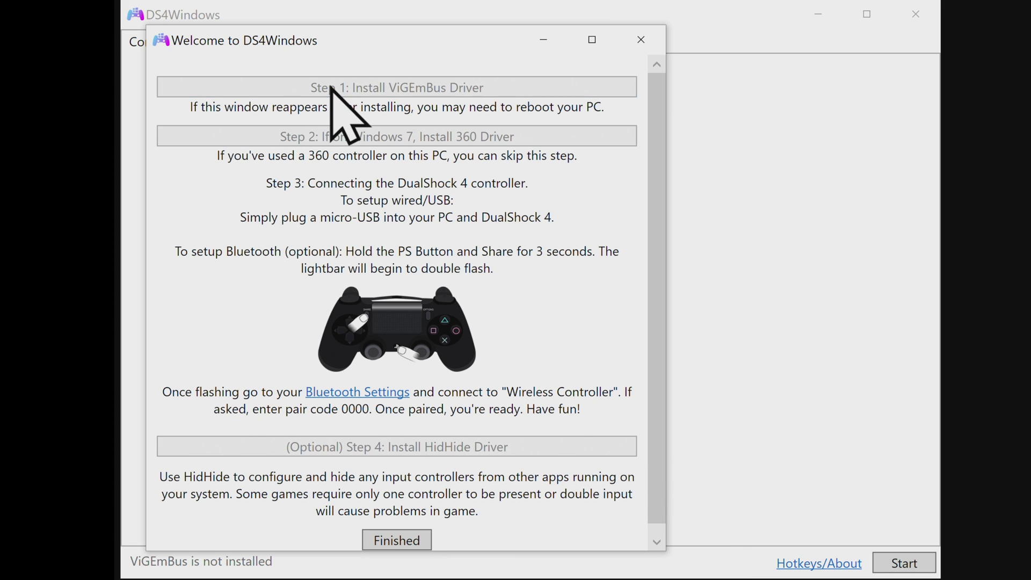
{"action": "key", "text": "space"}
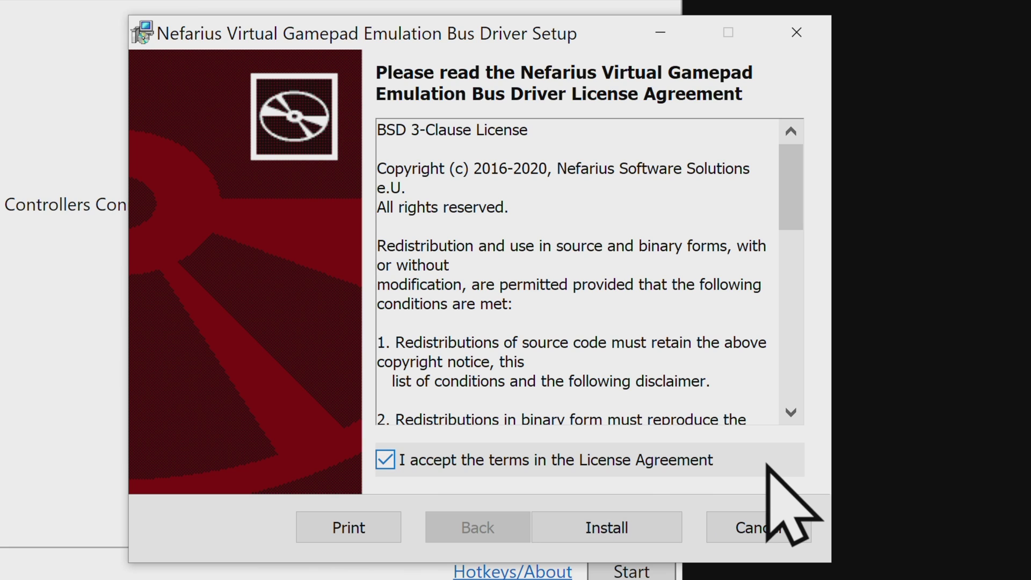
{"action": "left_click", "coordinate": [602, 527]}
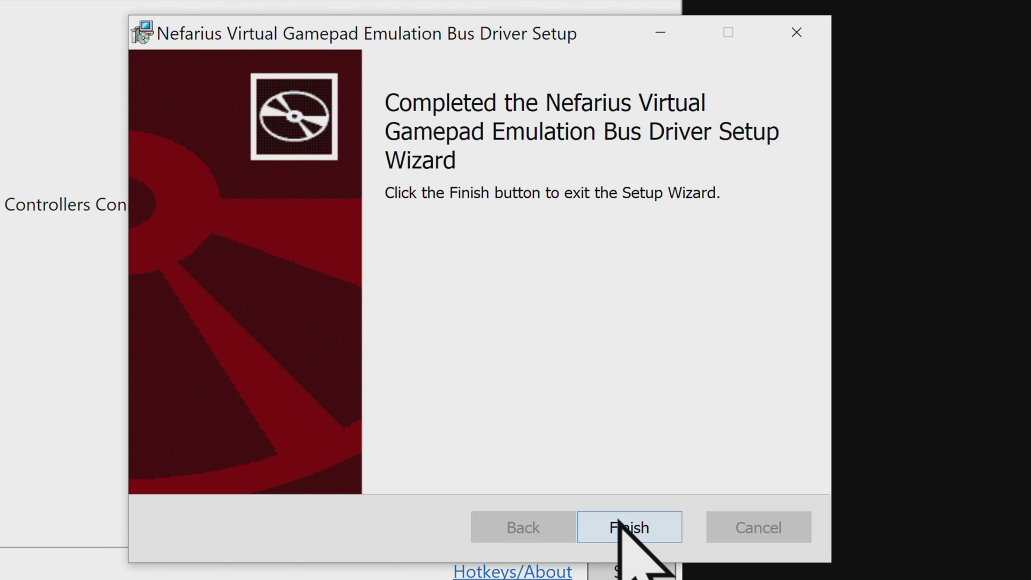
{"action": "left_click", "coordinate": [650, 529]}
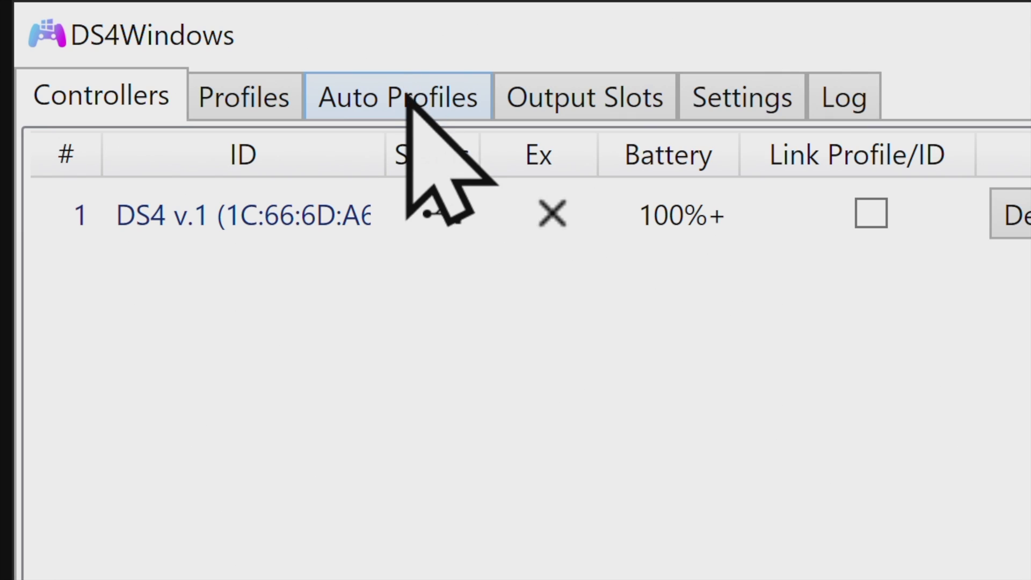
- Enable the UDP server in the DS4Windows settings
{"action": "left_click", "coordinate": [740, 105]}
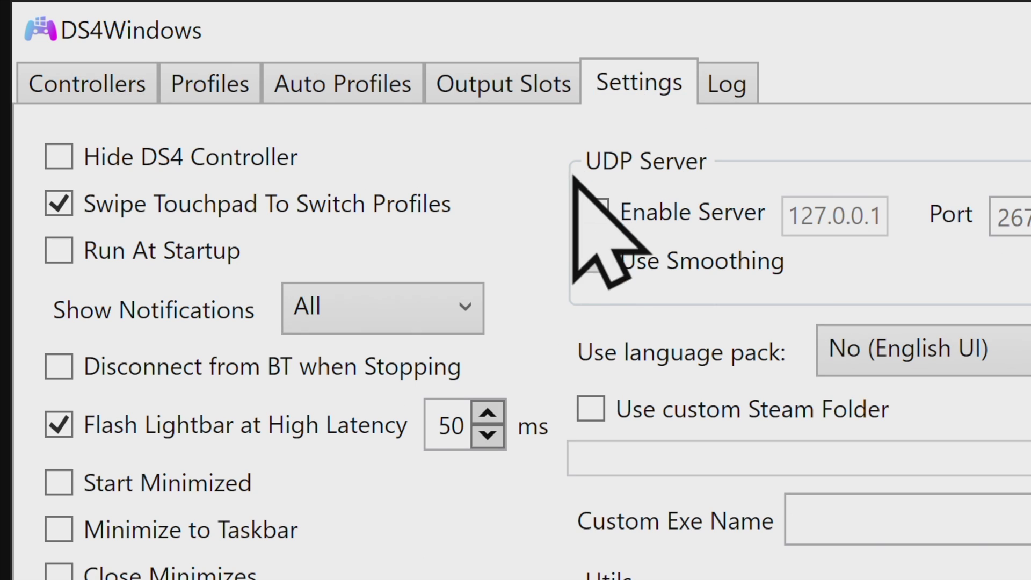
{"action": "left_click", "coordinate": [594, 207]}
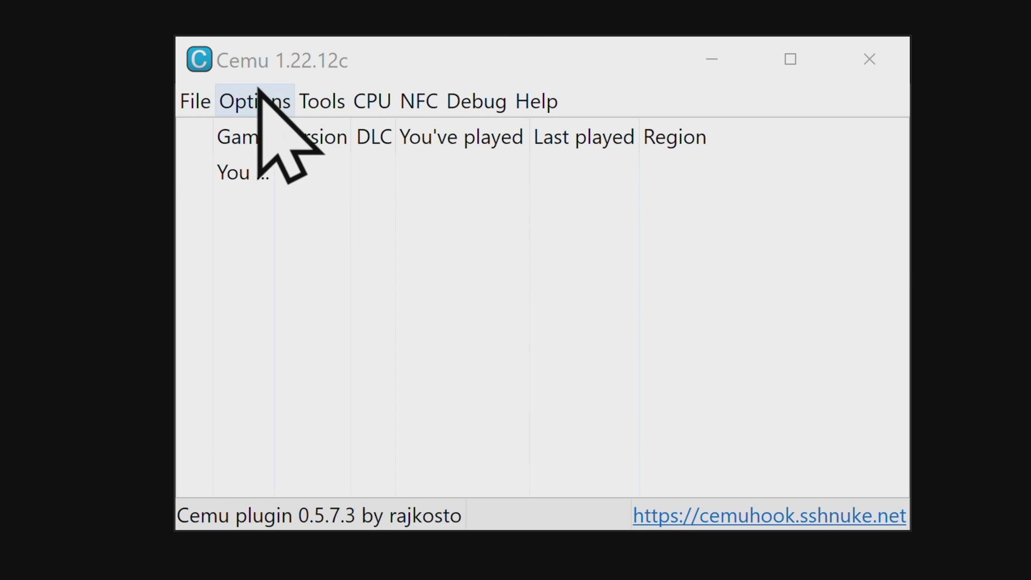
- In the Cemu input settings, set Controller 1 to emulate a Wii U Gamepad using the XInput API and the Controller 1 device
{"action": "left_click", "coordinate": [249, 102]}
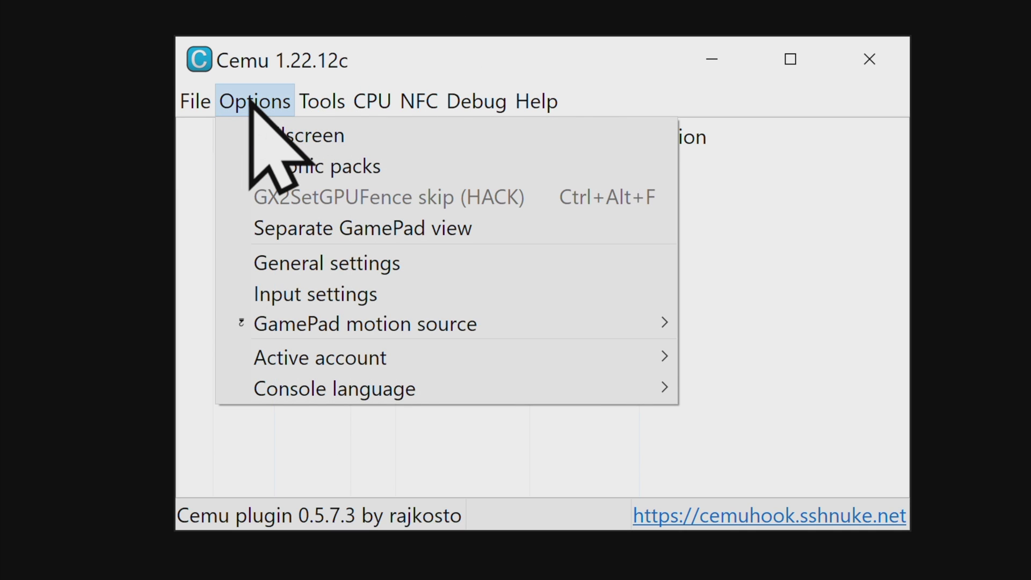
{"action": "left_click", "coordinate": [390, 294]}
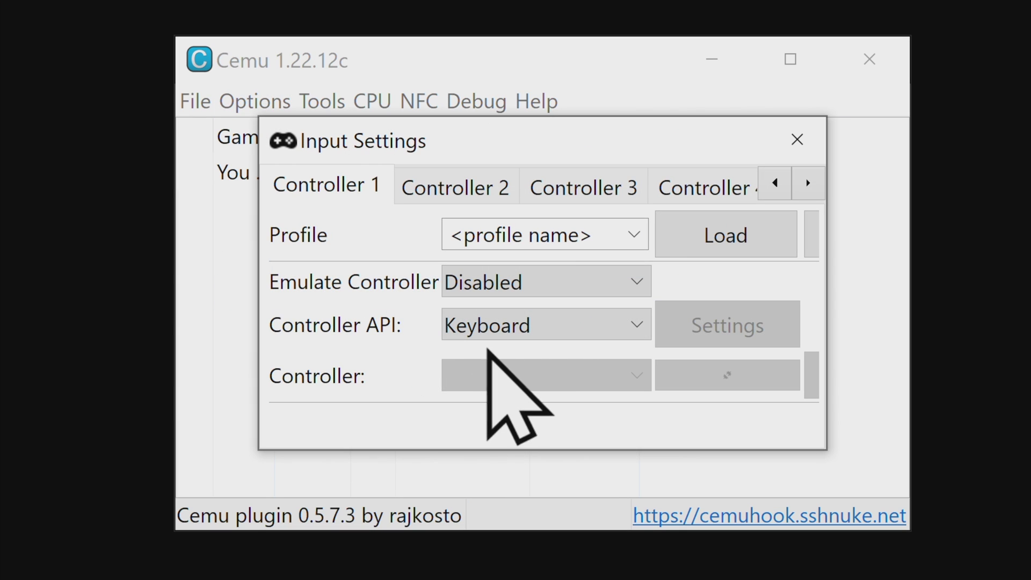
{"action": "left_click", "coordinate": [484, 287]}
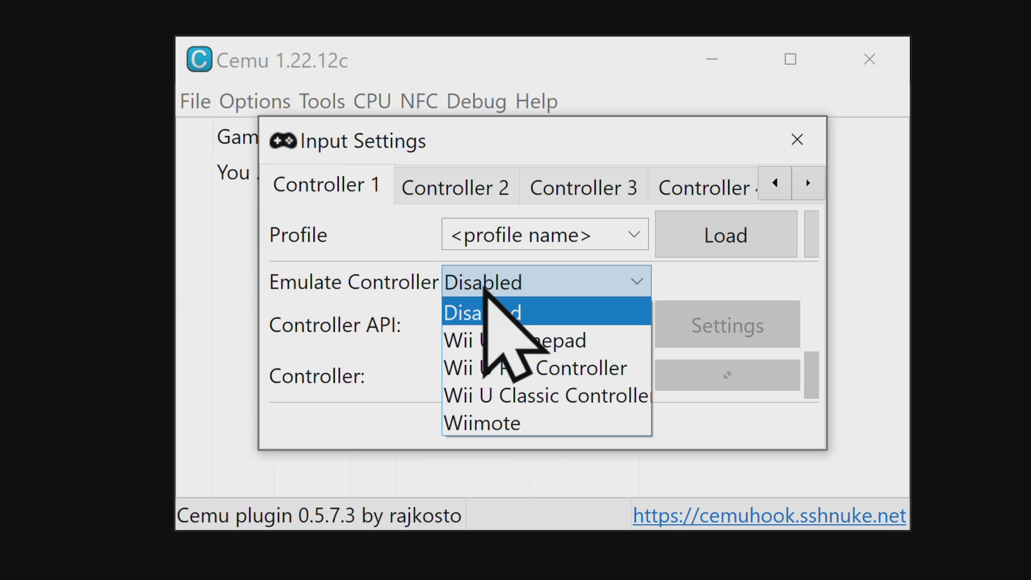
{"action": "left_click", "coordinate": [543, 342]}
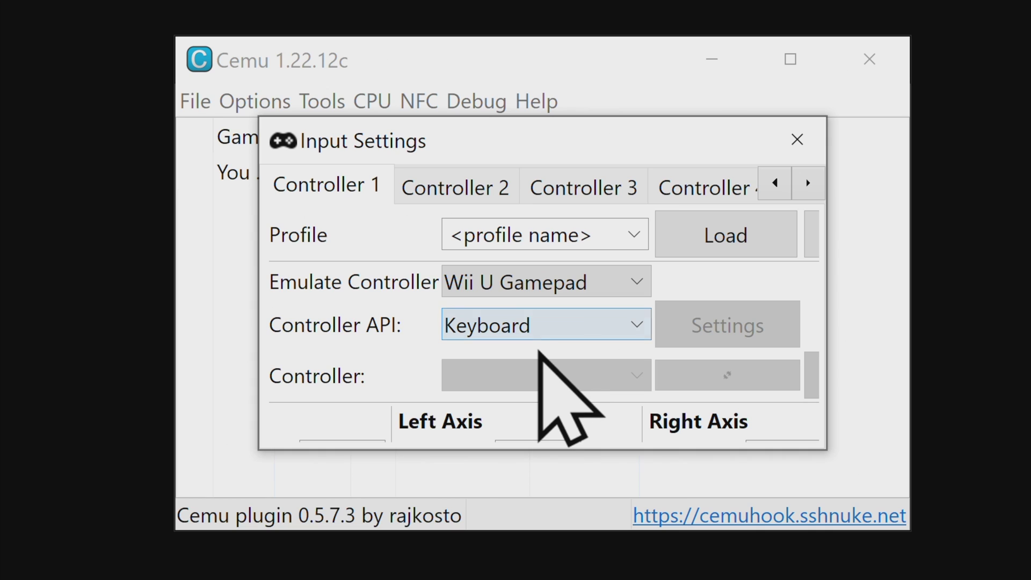
{"action": "left_click", "coordinate": [528, 332]}
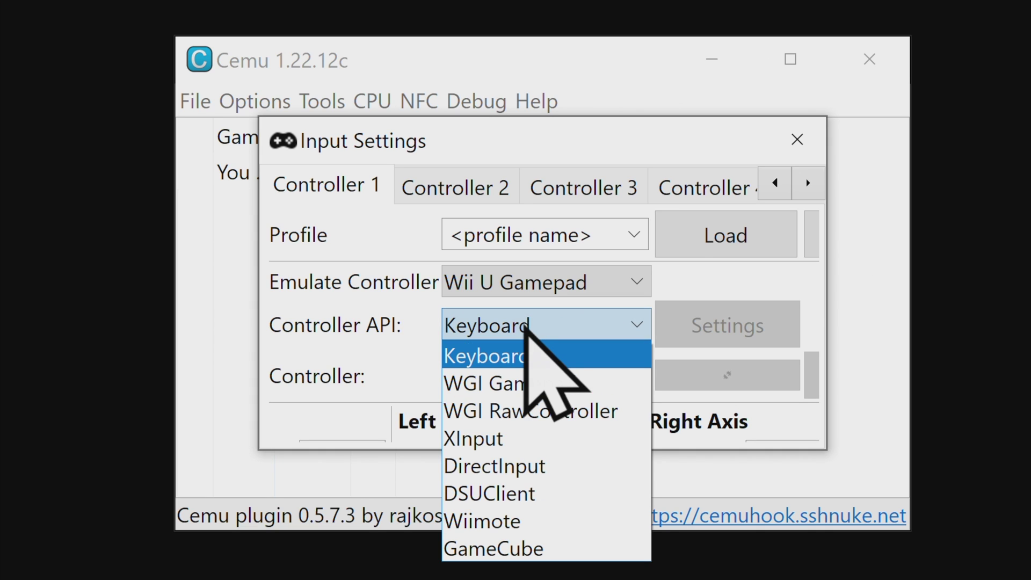
{"action": "left_click", "coordinate": [514, 438]}
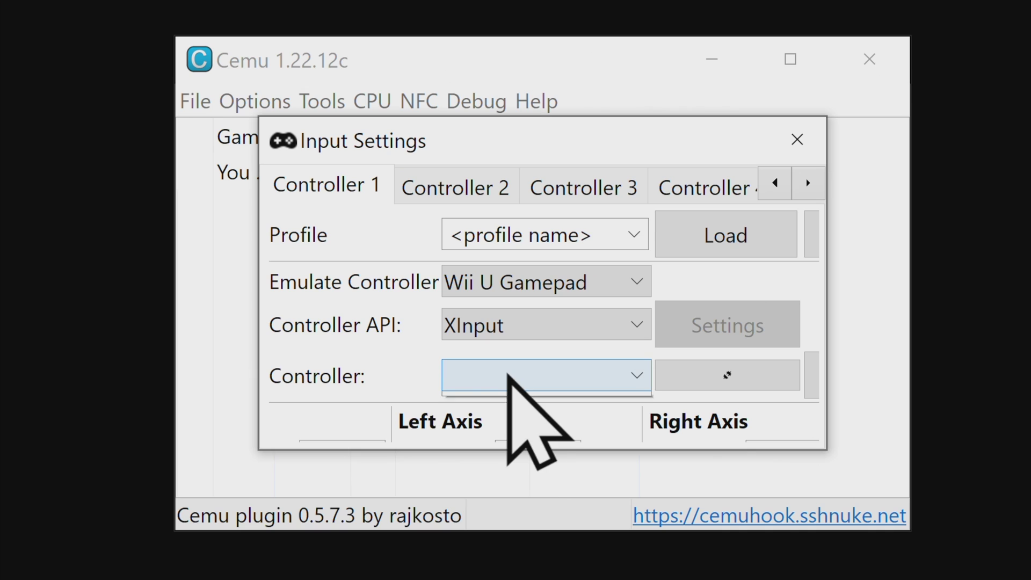
{"action": "left_click", "coordinate": [511, 376]}
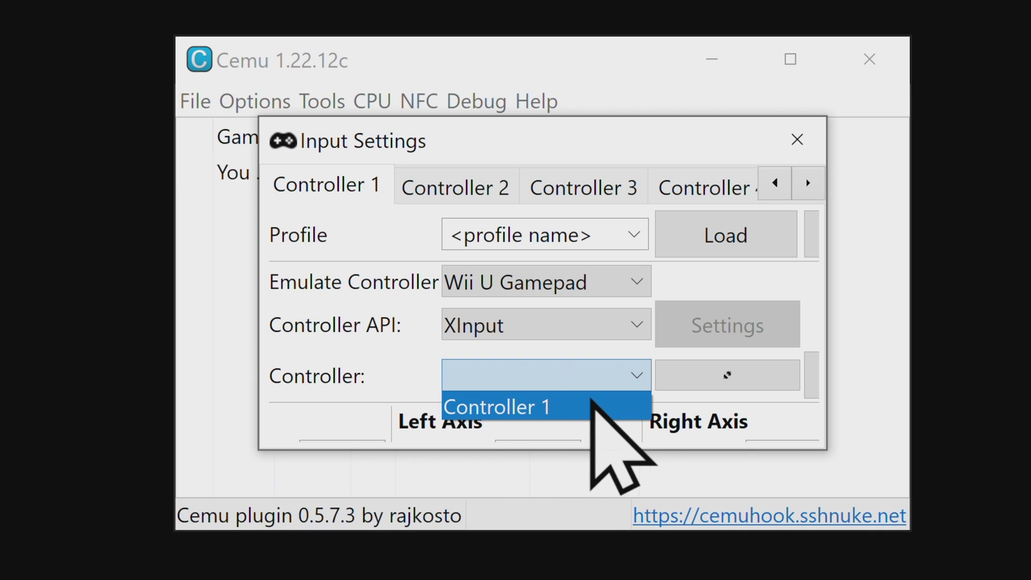
{"action": "left_click", "coordinate": [590, 402]}
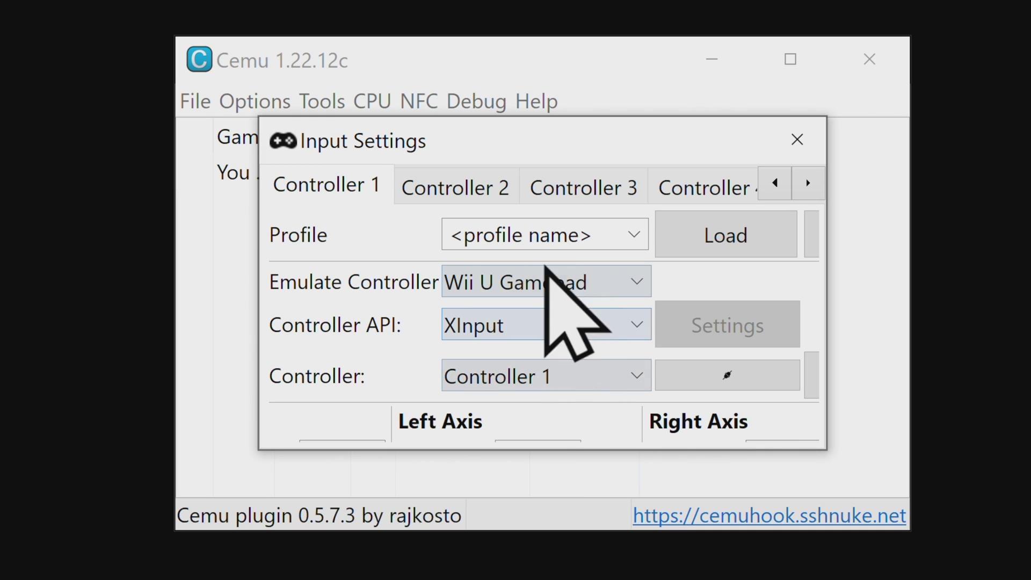
- Enter "Gamepad Controller" as the controller profile name
{"action": "left_click", "coordinate": [538, 228]}
{"action": "type", "text": "Gamep"}
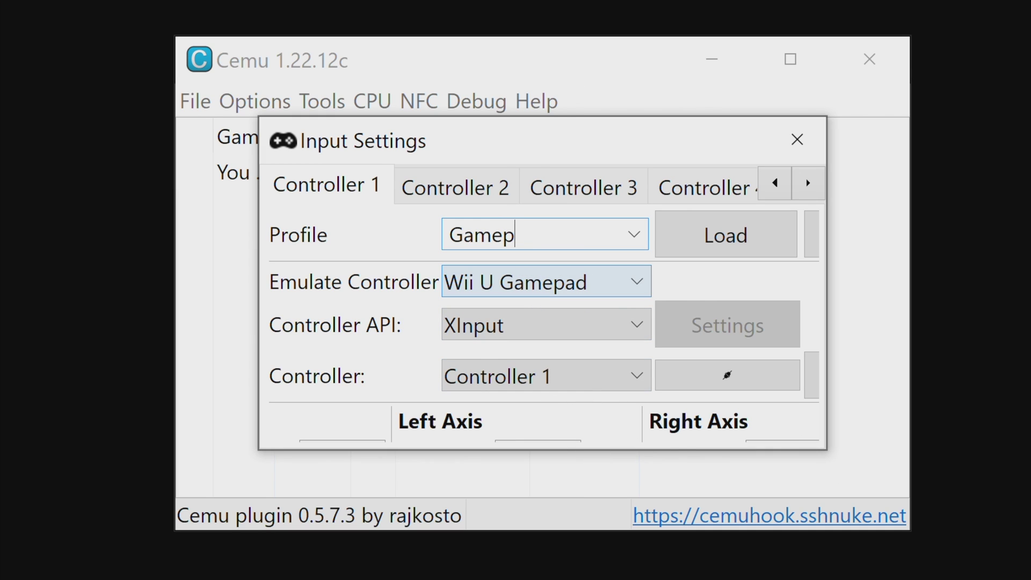
{"action": "type", "text": "ad Controller"}
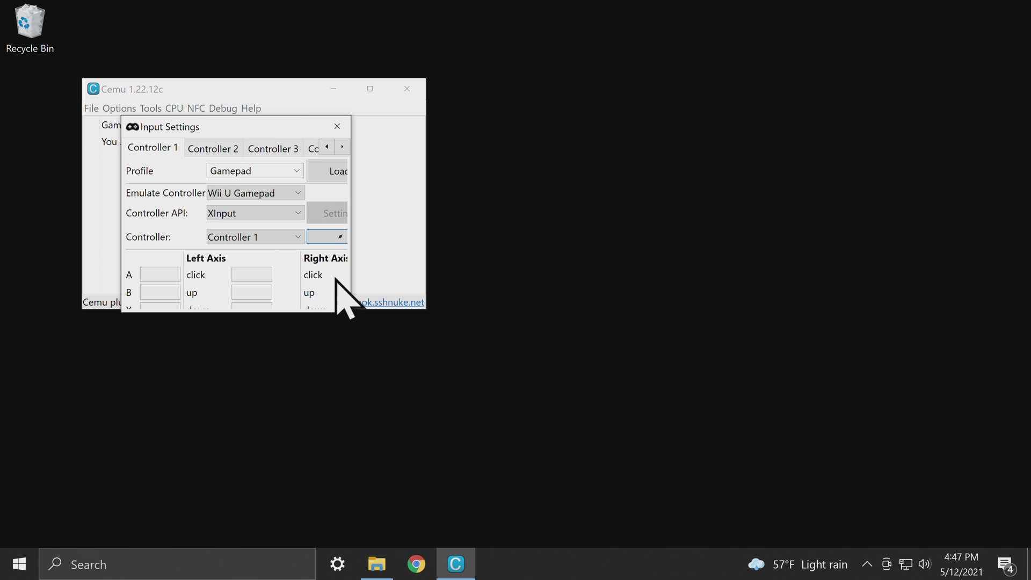
- Enlarge the Input Settings window and map the A/B/X/Y buttons to B/A/Y/X, plus L, R, ZL, ZR, both stick directions and the D-pad
{"action": "left_click_drag", "start_coordinate": [350, 310], "coordinate": [886, 536]}
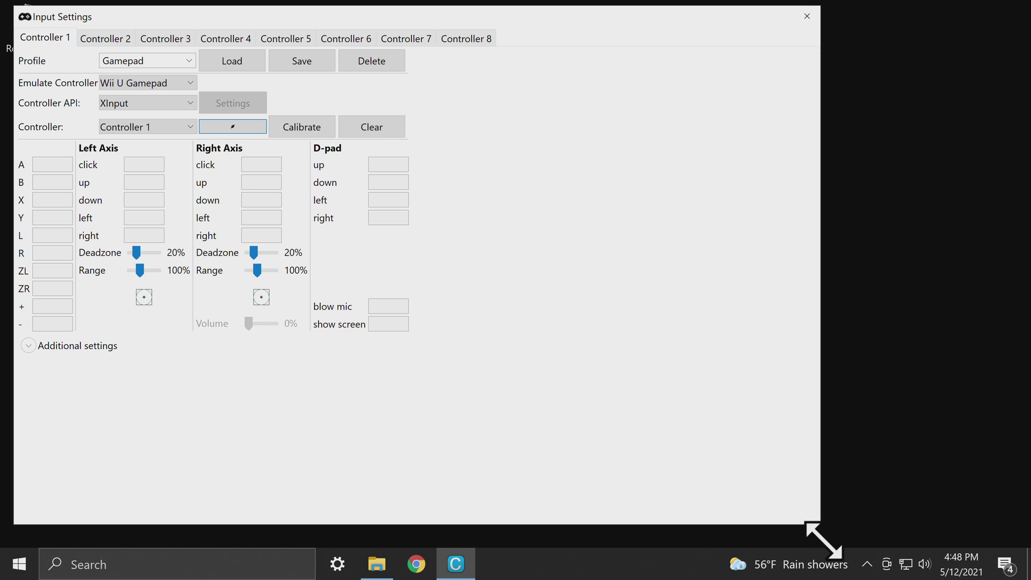
{"action": "left_click_drag", "start_coordinate": [821, 535], "coordinate": [954, 545]}
{"action": "left_click_drag", "start_coordinate": [1020, 537], "coordinate": [1028, 539]}
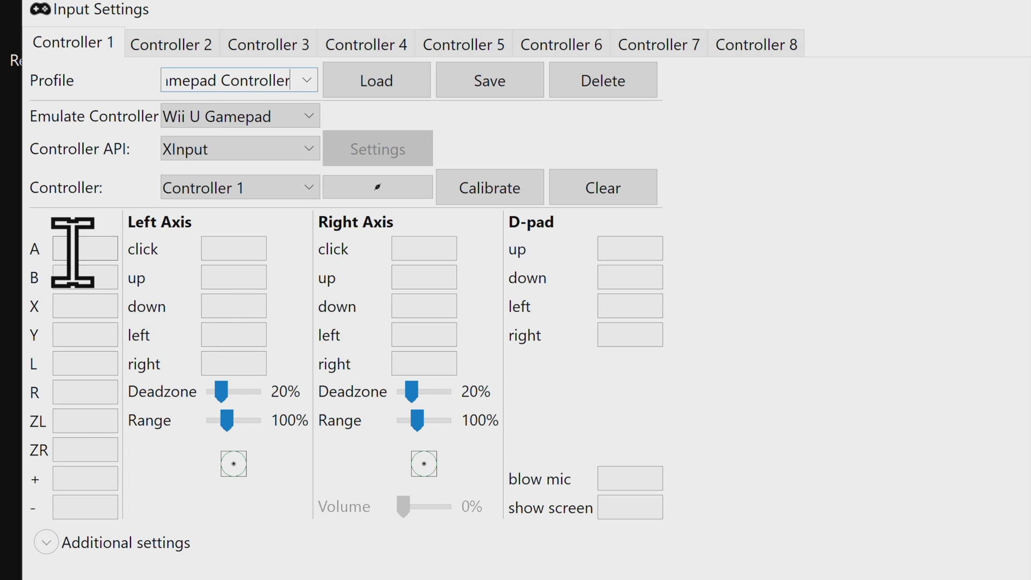
{"action": "left_click", "coordinate": [72, 252]}
{"action": "left_click", "coordinate": [97, 249]}
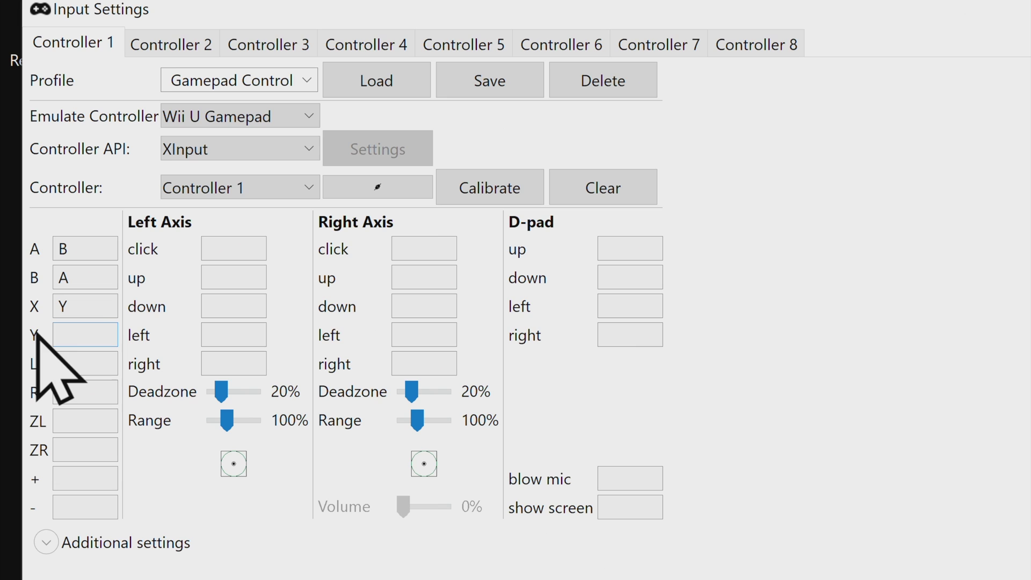
{"action": "key", "text": "BackSpace"}
{"action": "left_click", "coordinate": [86, 329]}
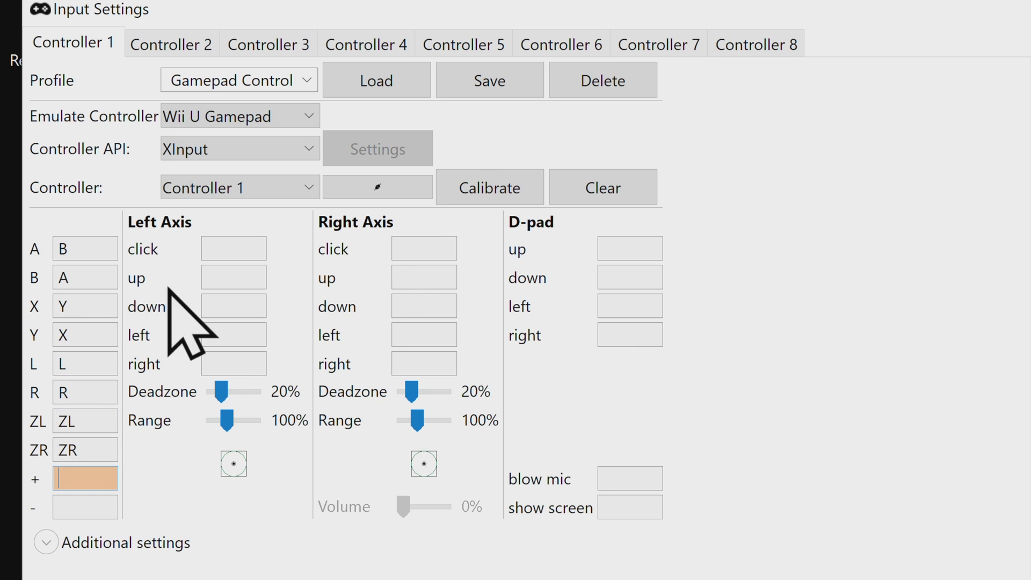
{"action": "left_click", "coordinate": [225, 278]}
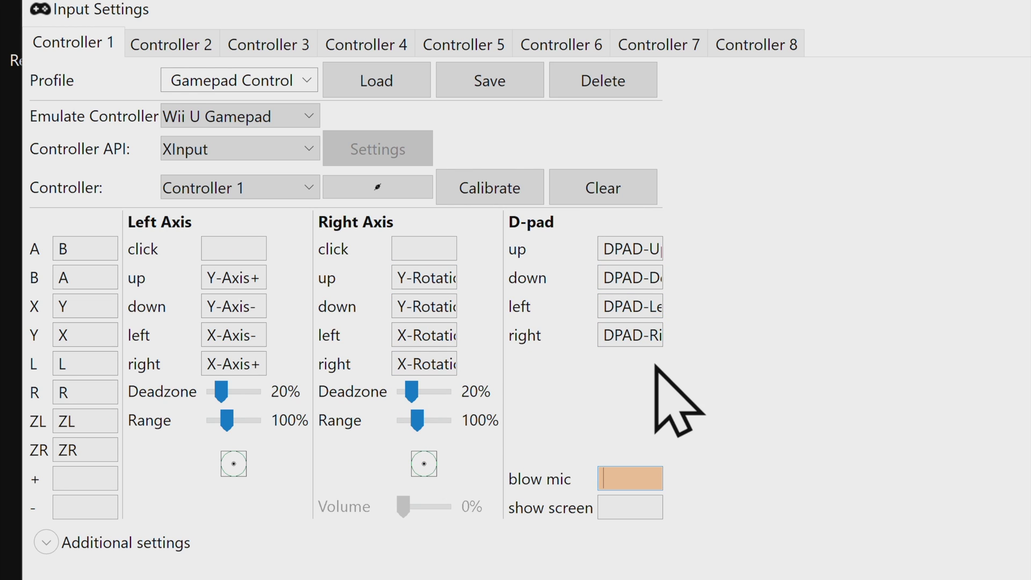
- Try to save the controller profile, dismiss the error and rename the profile as Gamepad
{"action": "left_click", "coordinate": [486, 86]}
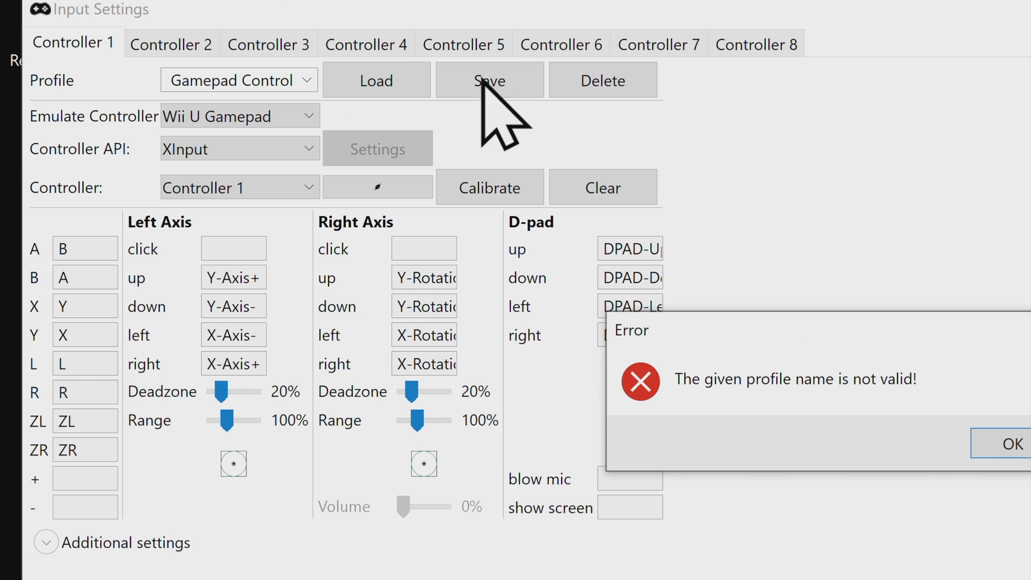
{"action": "left_click", "coordinate": [1011, 442]}
{"action": "left_click", "coordinate": [208, 84]}
{"action": "key", "text": "ctrl+a"}
{"action": "type", "text": "Gamepad"}
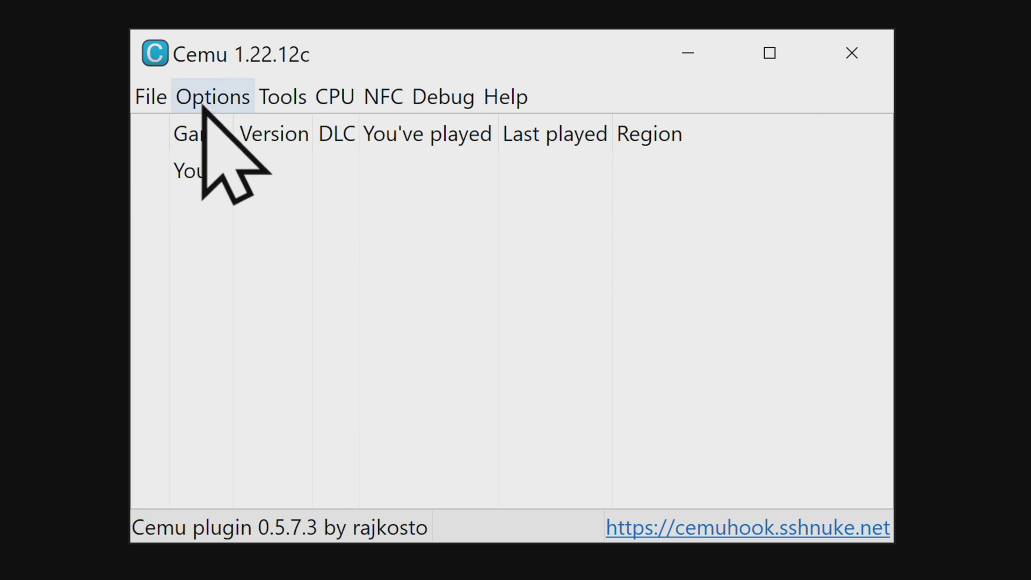
- Set the GamePad motion source to a DSU controller by slot
{"action": "left_click", "coordinate": [227, 102]}
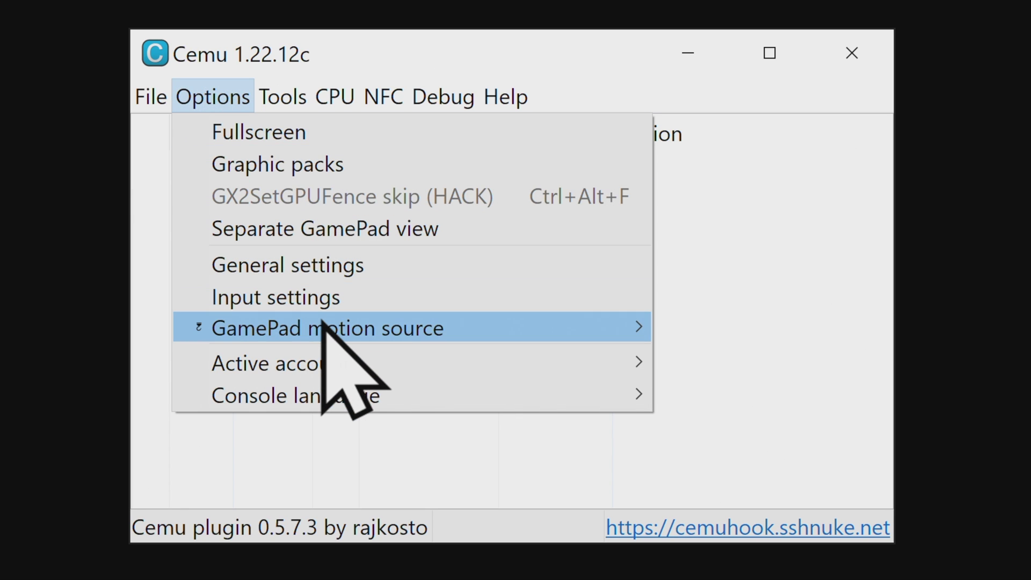
{"action": "mouse_move", "coordinate": [322, 325]}
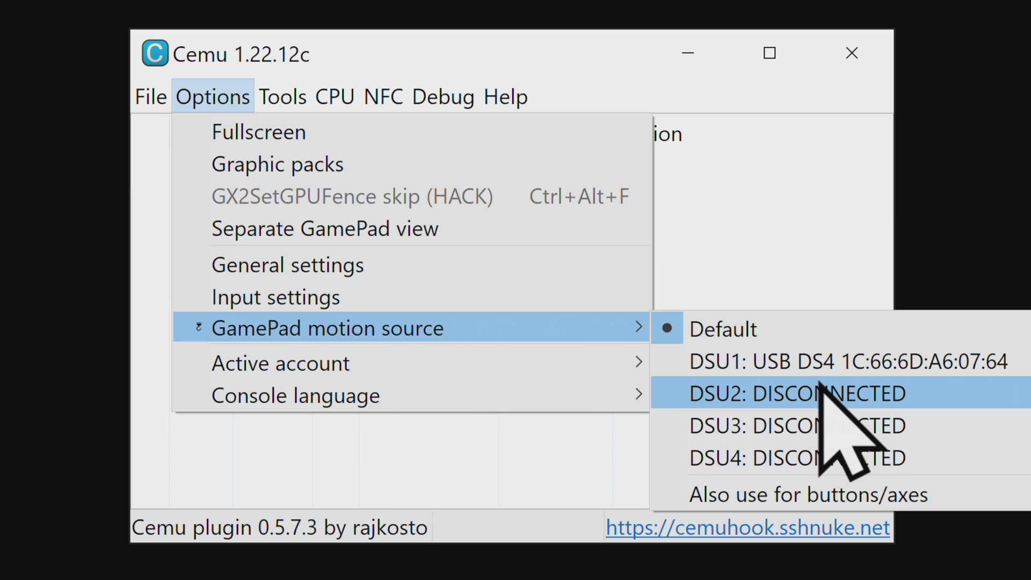
{"action": "mouse_move", "coordinate": [875, 393]}
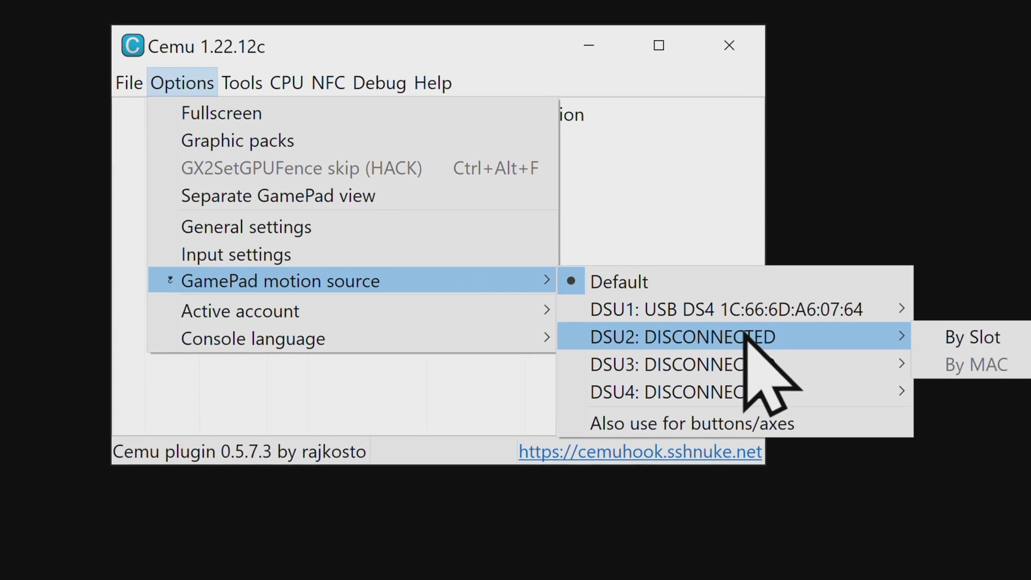
{"action": "left_click", "coordinate": [949, 325]}
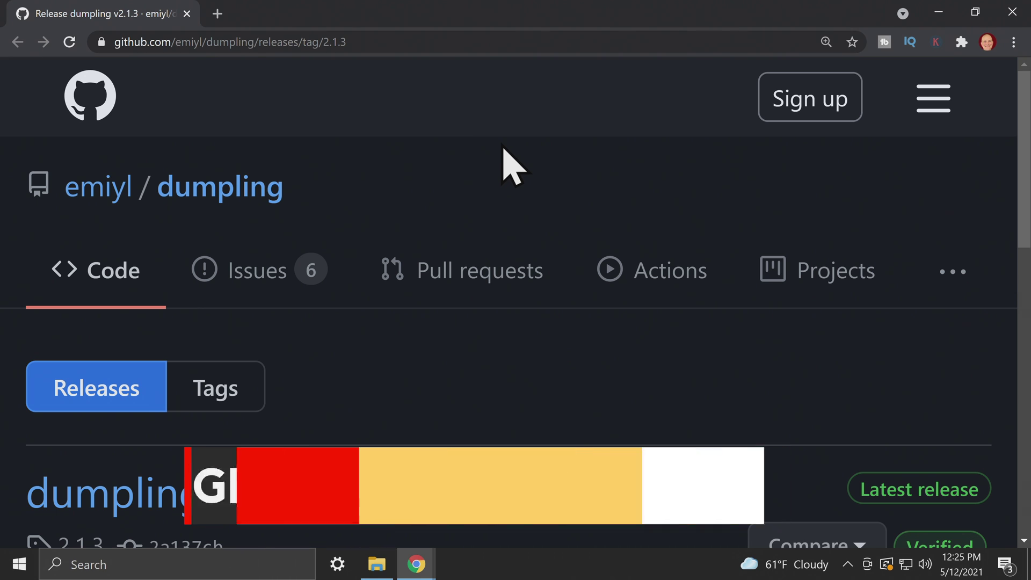
- Download dumpling.zip from the assets of the dumpling v2.1.3 release on GitHub
{"action": "scroll", "coordinate": [503, 146], "scroll_direction": "down", "scroll_amount": 10}
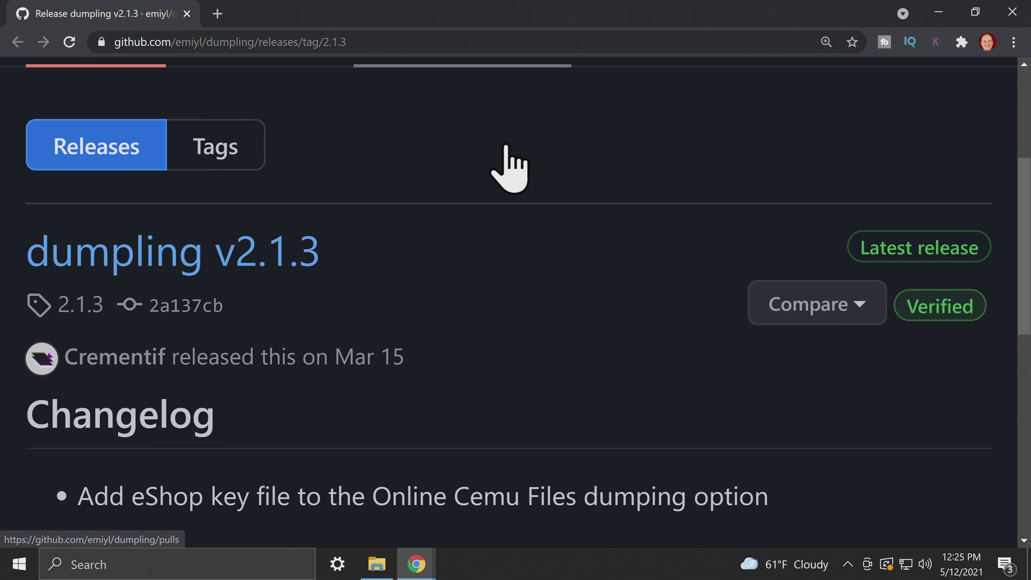
{"action": "scroll", "coordinate": [513, 153], "scroll_direction": "down", "scroll_amount": 2}
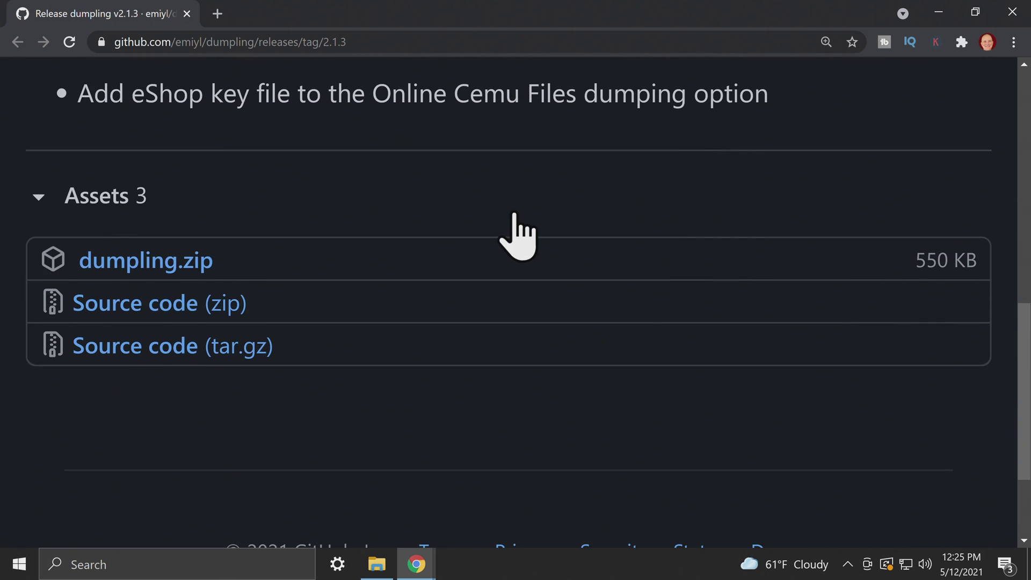
{"action": "left_click", "coordinate": [187, 256]}
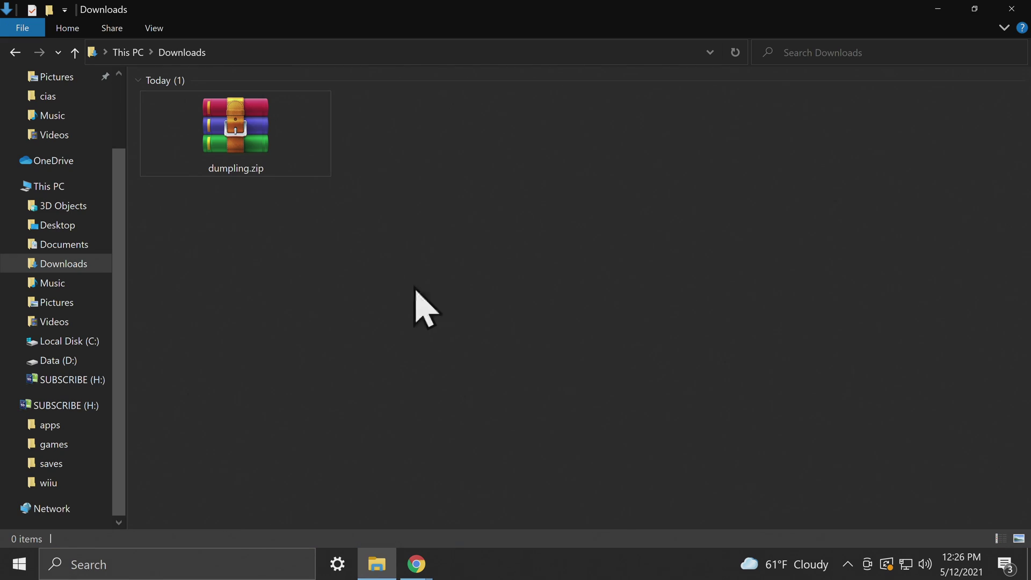
- Extract dumpling.zip into its own dumpling folder in Downloads and delete the zip file
{"action": "right_click", "coordinate": [250, 125]}
{"action": "left_click", "coordinate": [320, 207]}
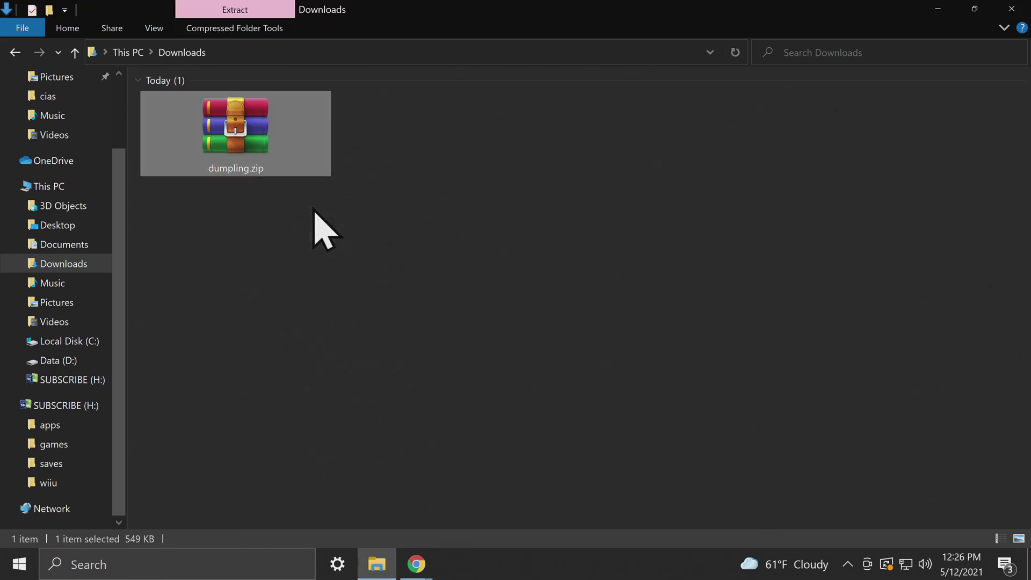
{"action": "right_click", "coordinate": [250, 122]}
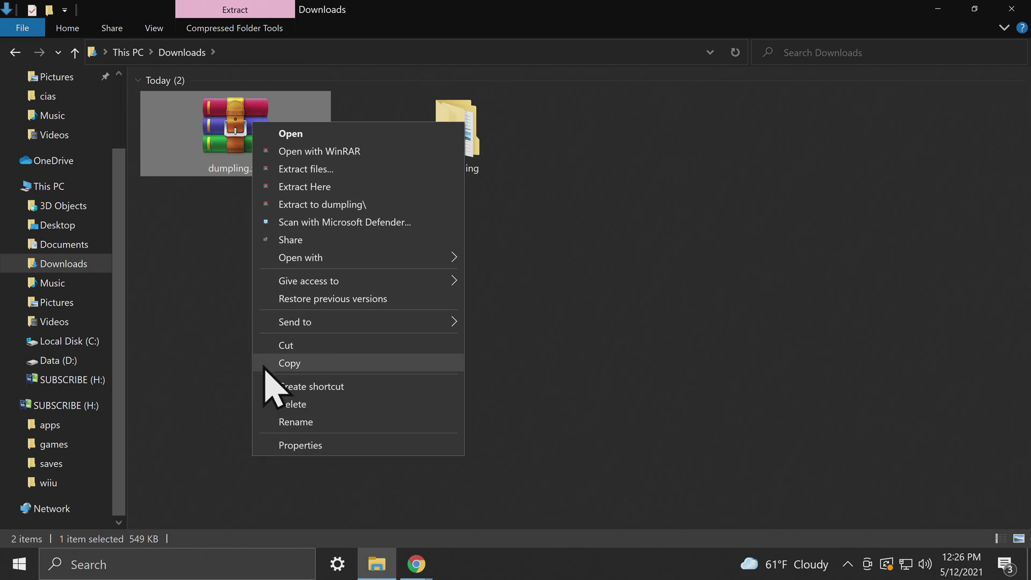
{"action": "left_click", "coordinate": [292, 403]}
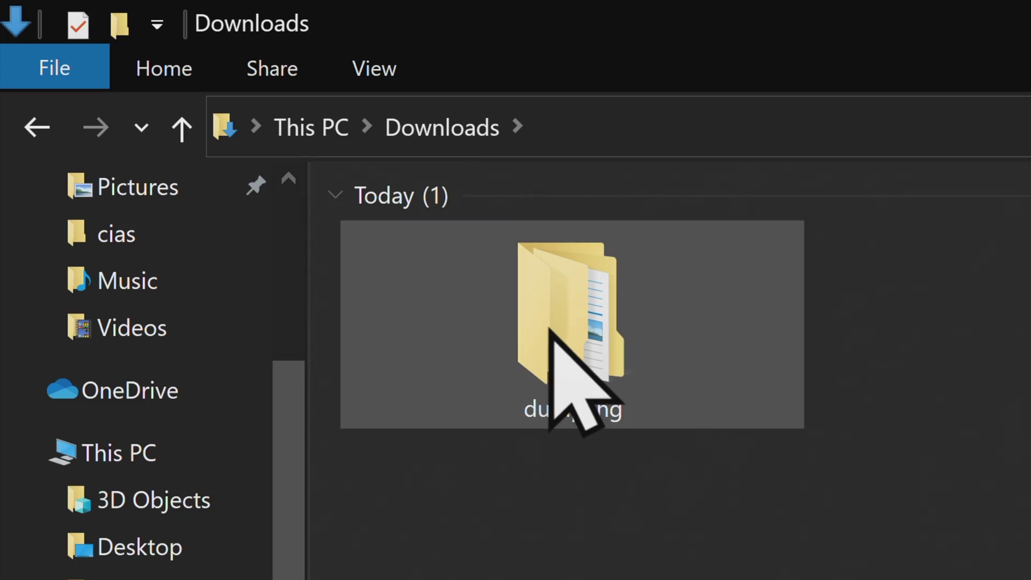
- Copy the dumpling folder found in wiiu\apps inside the extracted dumpling folder
{"action": "double_click", "coordinate": [553, 333]}
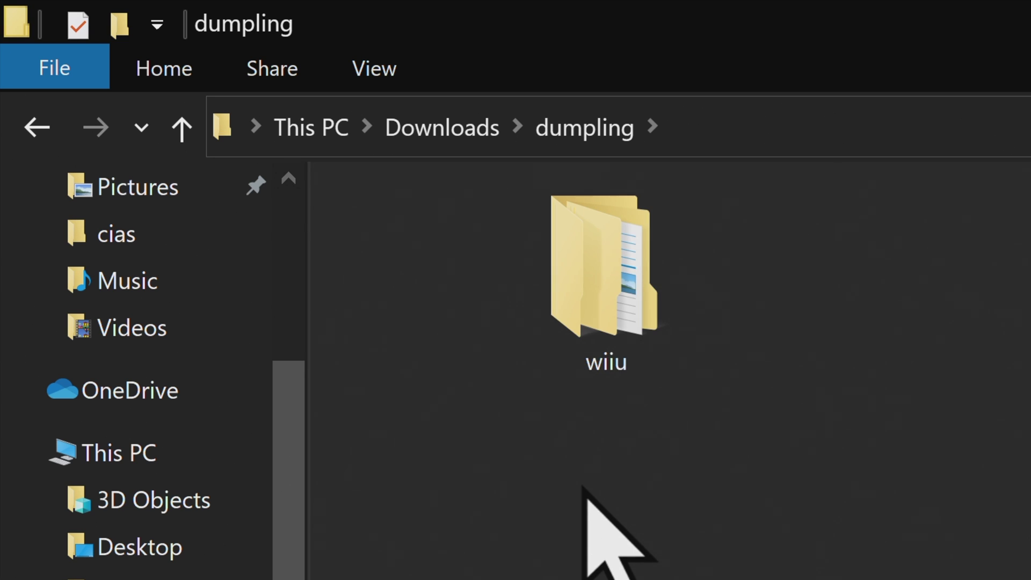
{"action": "double_click", "coordinate": [597, 313]}
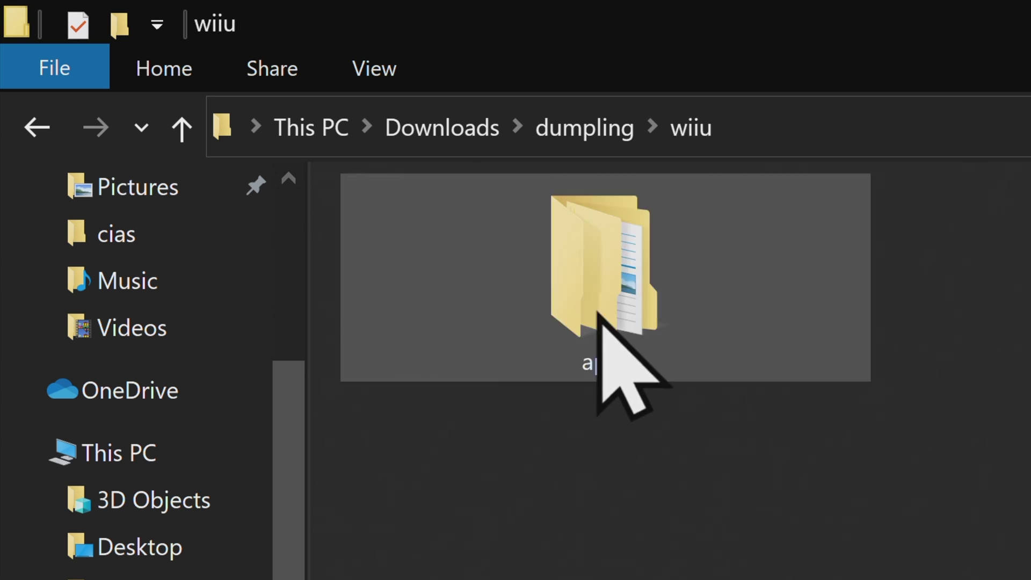
{"action": "double_click", "coordinate": [603, 278]}
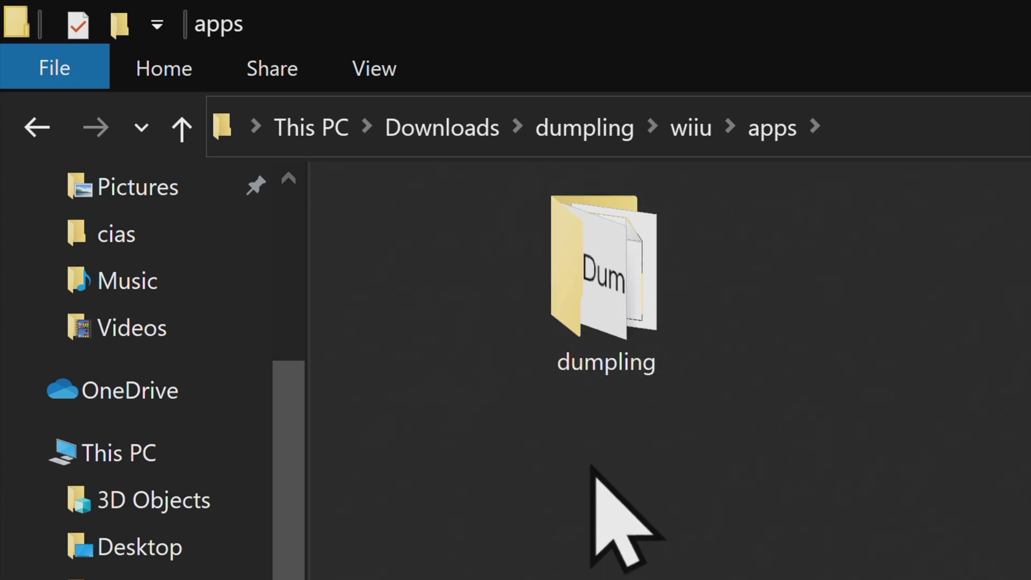
{"action": "right_click", "coordinate": [593, 282]}
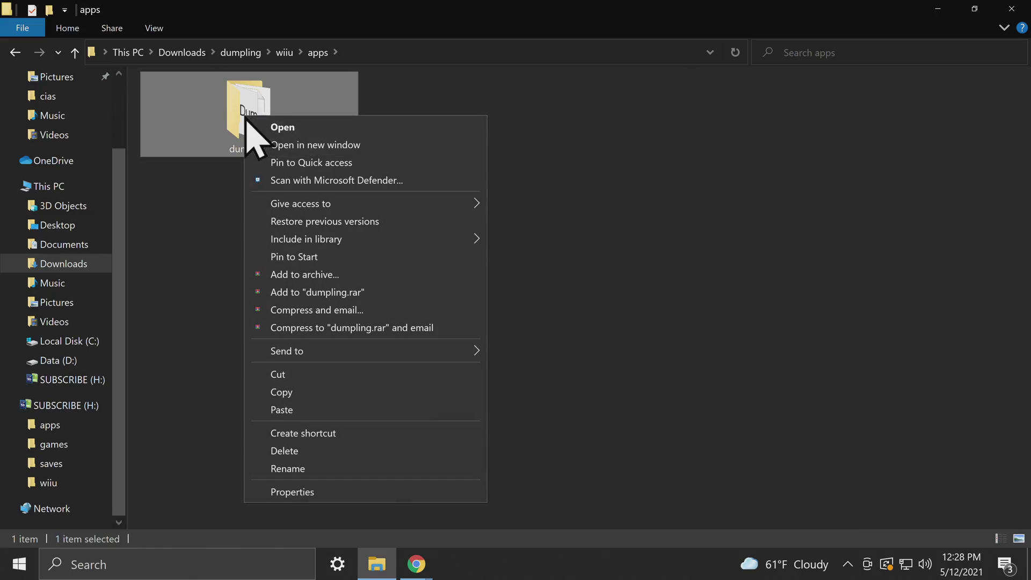
{"action": "left_click", "coordinate": [280, 391]}
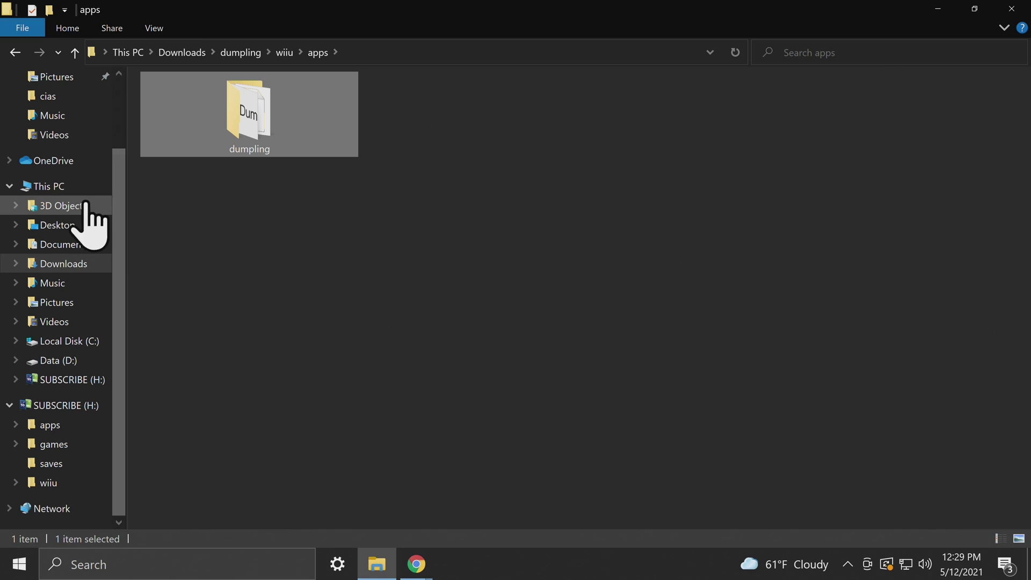
- Paste the copied dumpling folder into wiiu\apps on the SUBSCRIBE (H:) SD card and close the file window
{"action": "left_click", "coordinate": [73, 191]}
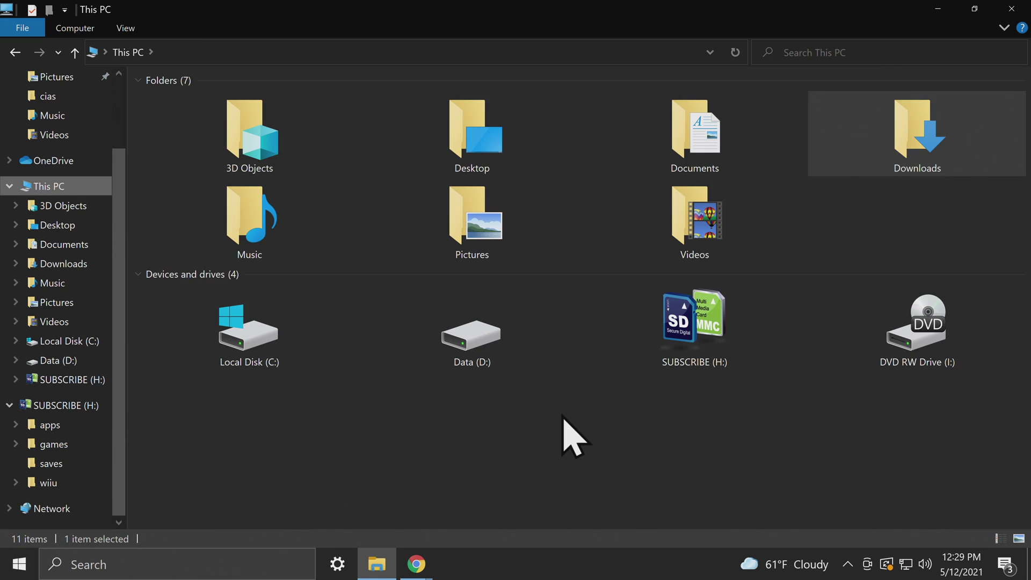
{"action": "double_click", "coordinate": [678, 318]}
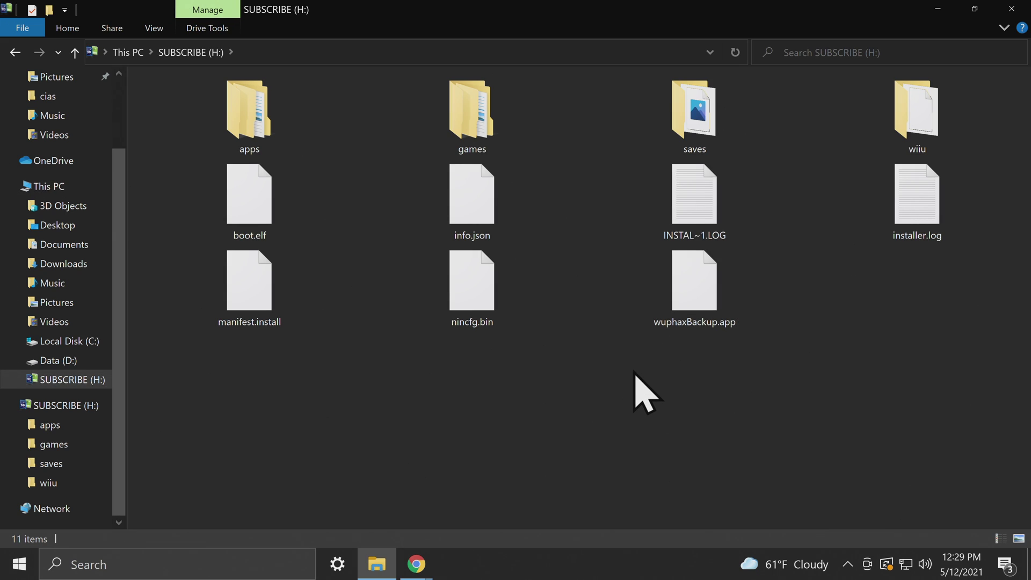
{"action": "double_click", "coordinate": [907, 108]}
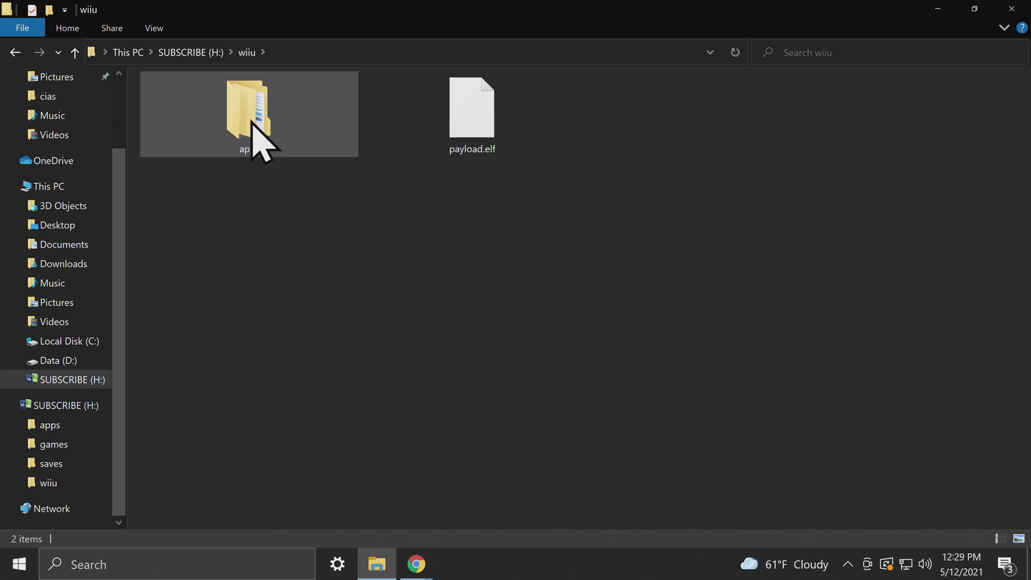
{"action": "left_click", "coordinate": [254, 121]}
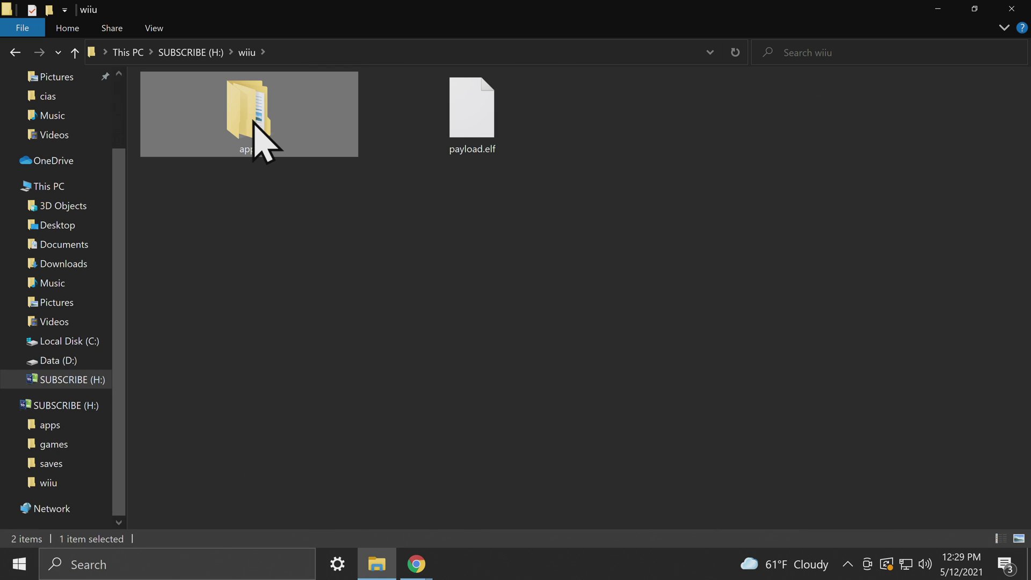
{"action": "double_click", "coordinate": [253, 122]}
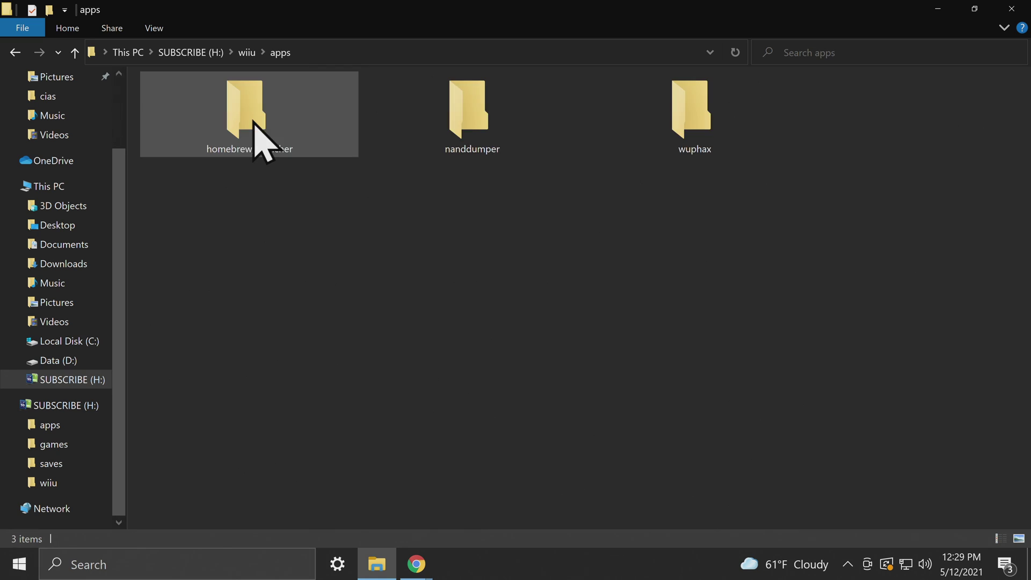
{"action": "right_click", "coordinate": [355, 250]}
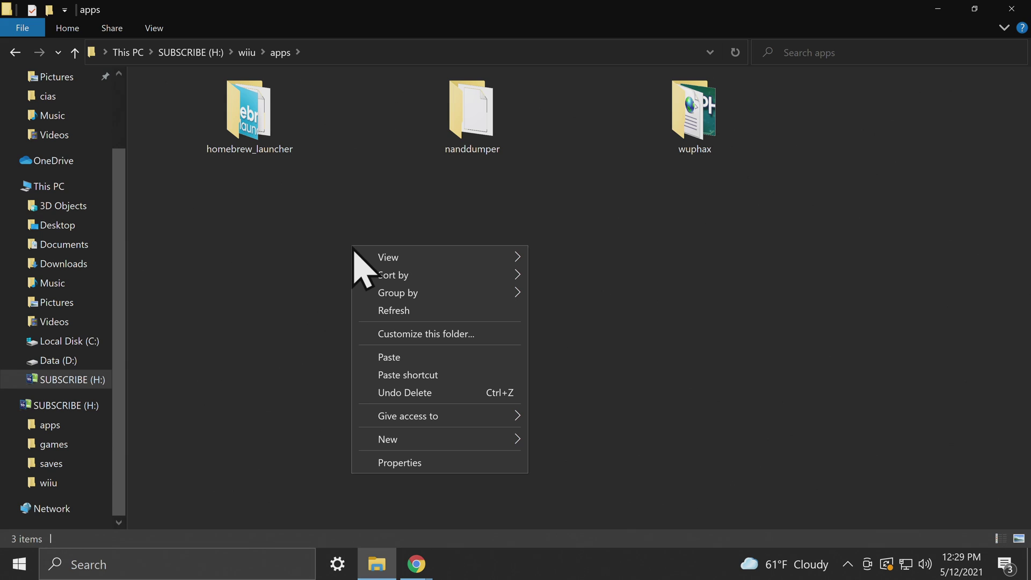
{"action": "left_click", "coordinate": [390, 355]}
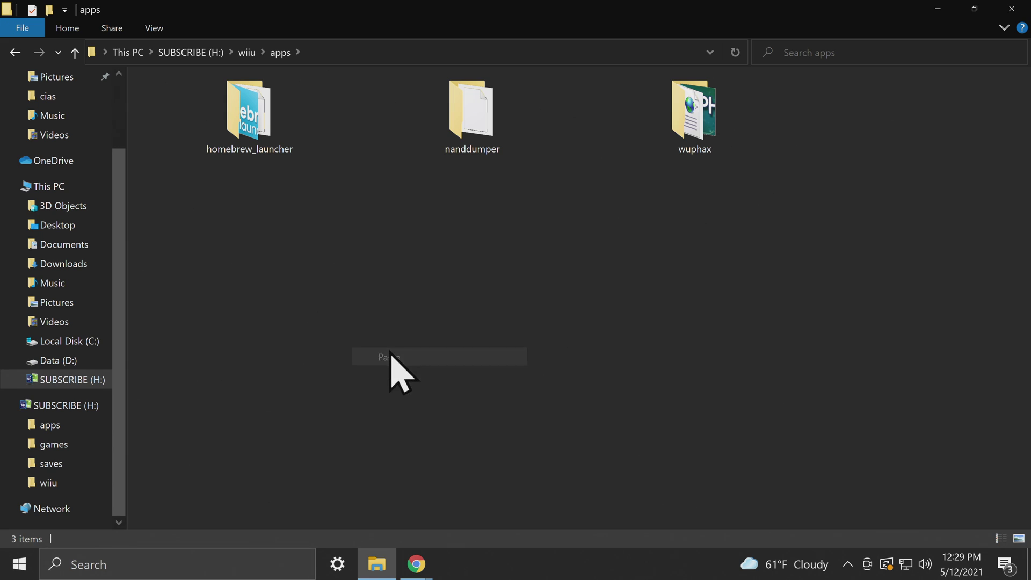
{"action": "left_click", "coordinate": [537, 274]}
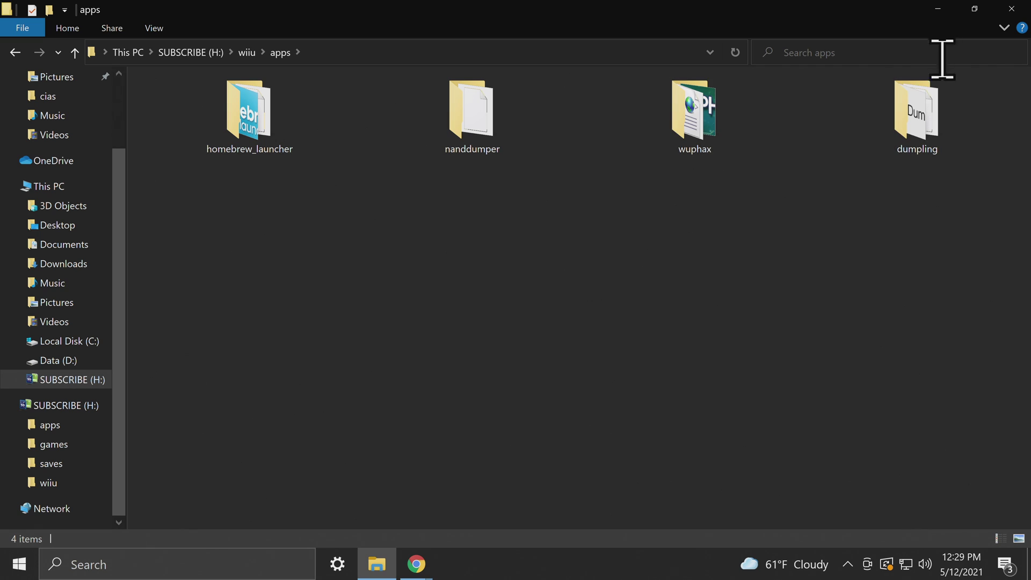
{"action": "left_click", "coordinate": [1022, 9]}
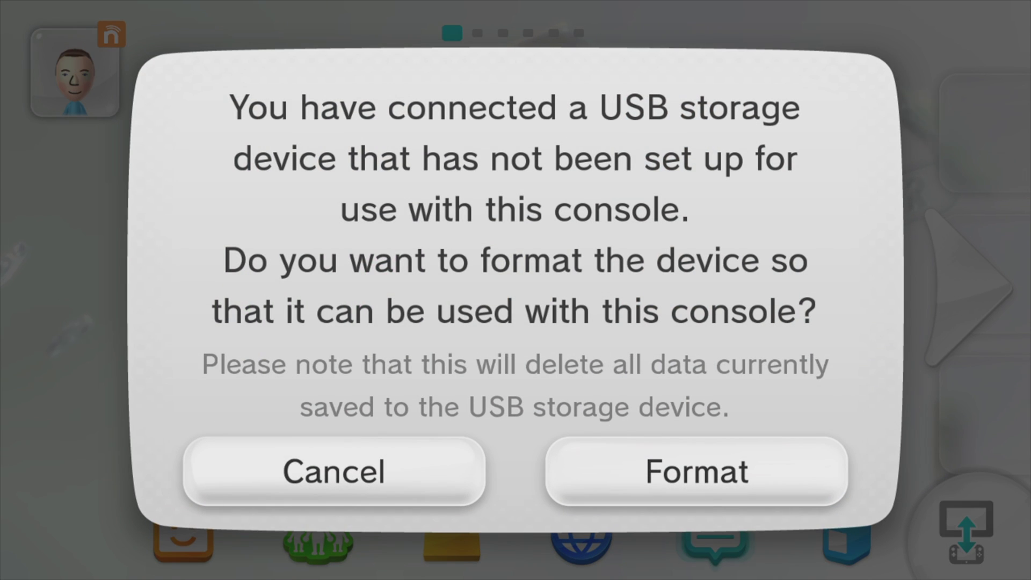
- On the Wii U, decline formatting the USB storage device and load dumpling from the Homebrew Launcher
{"action": "key", "text": "Escape"}
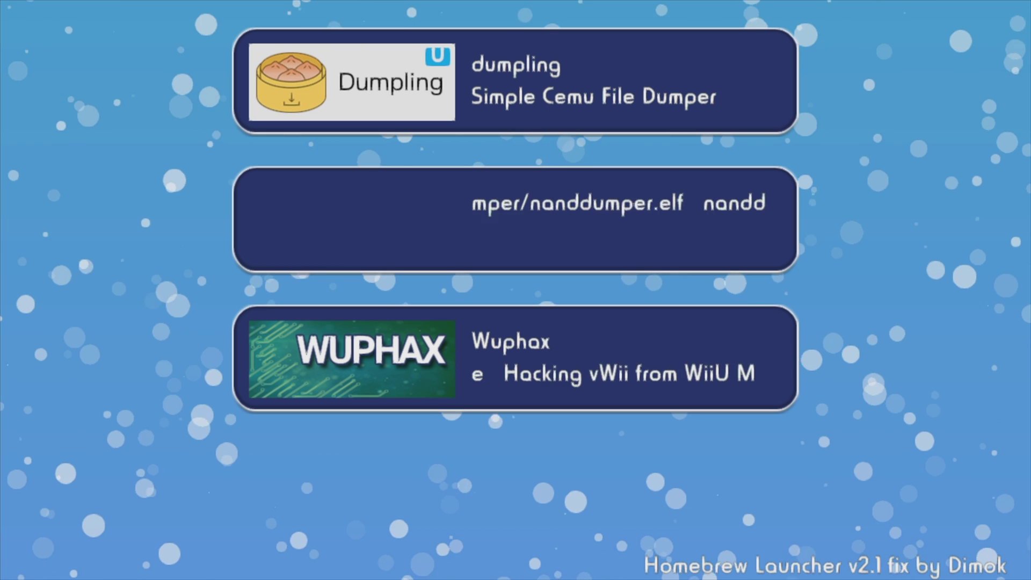
{"action": "key", "text": "Return"}
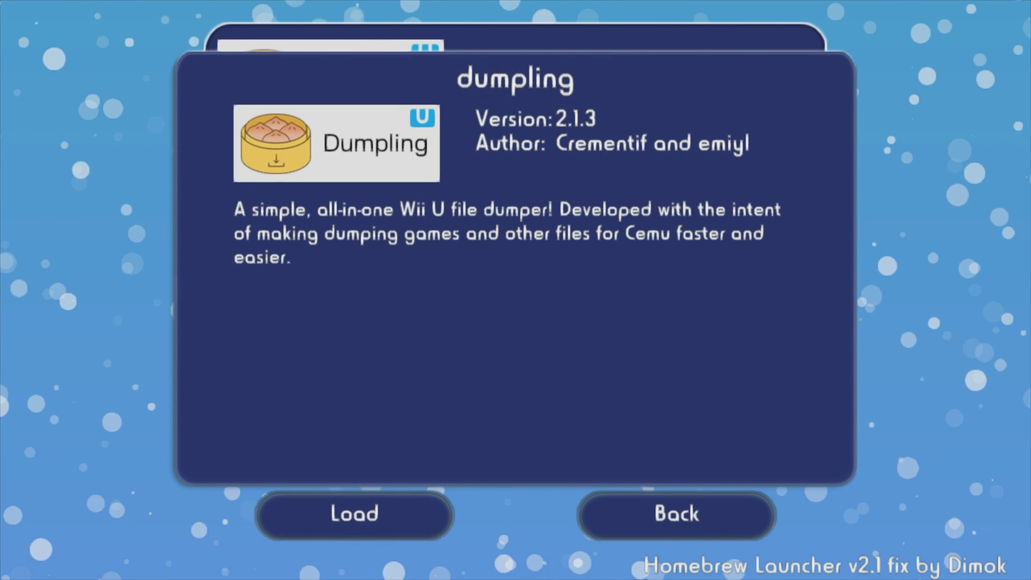
{"action": "key", "text": "Return"}
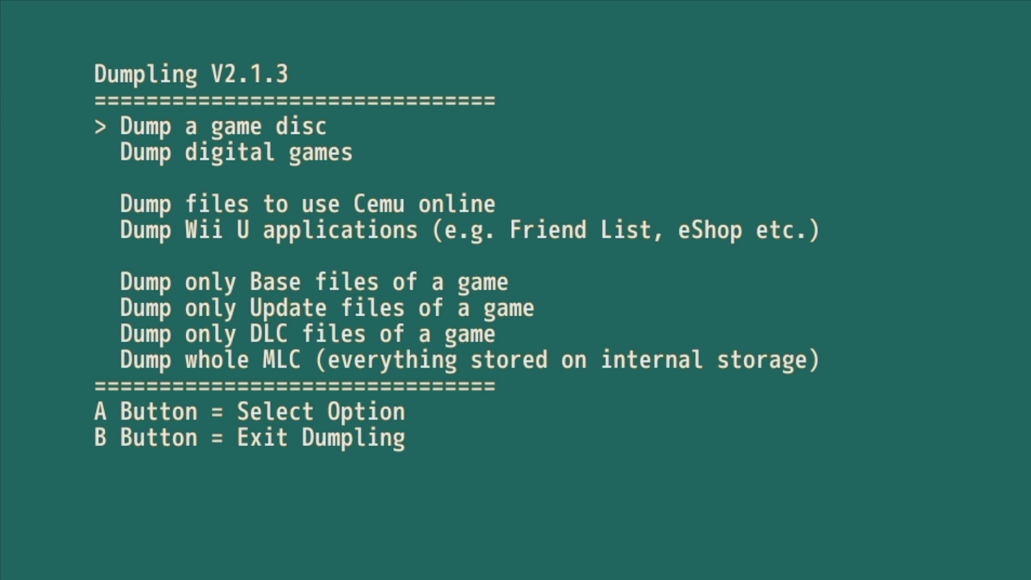
- Dump the game disc to the USB Drive with the initial size check, then exit Dumpling
{"action": "key", "text": "Return"}
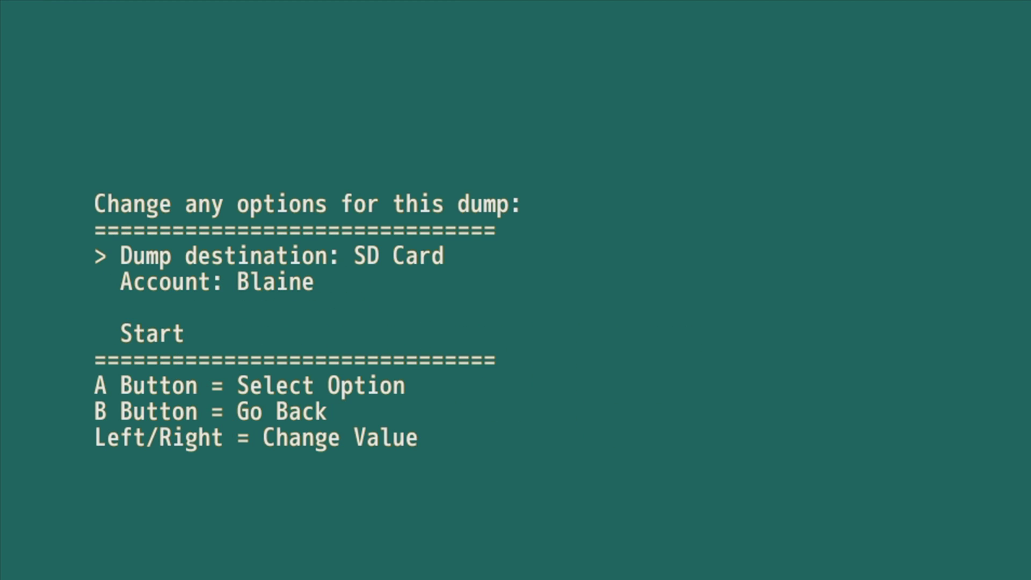
{"action": "key", "text": "Right"}
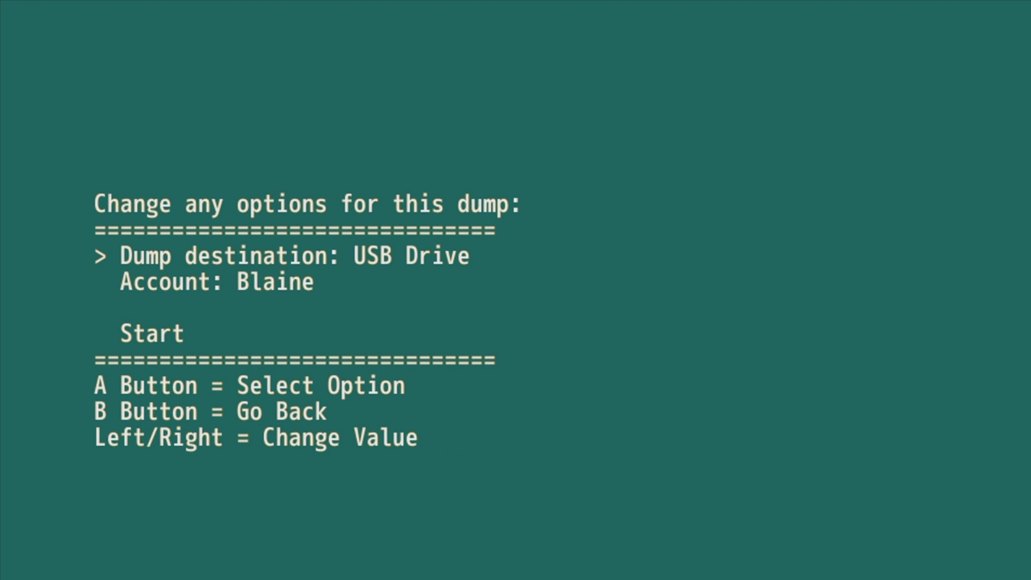
{"action": "key", "text": "Up"}
{"action": "key", "text": "Return"}
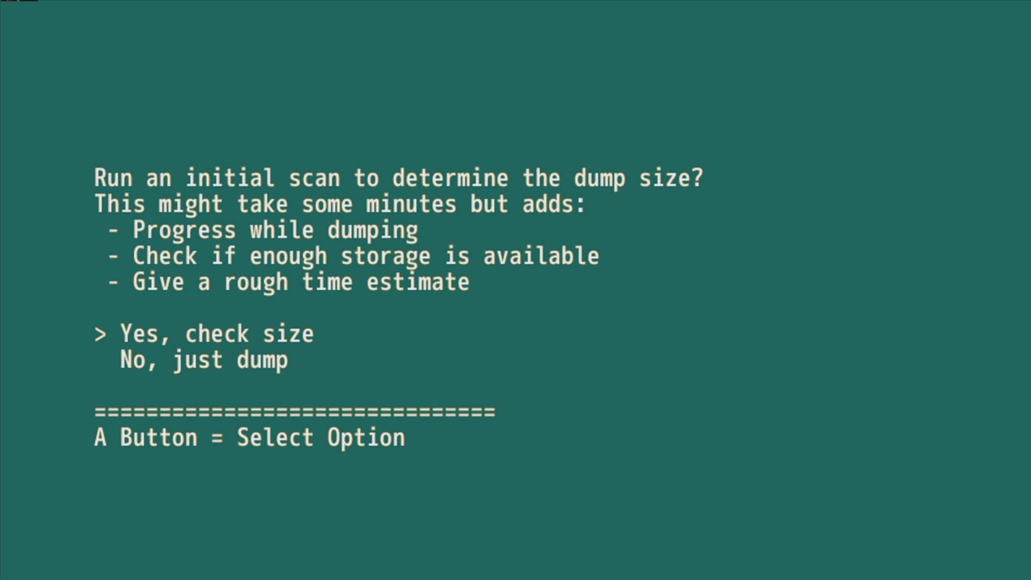
{"action": "key", "text": "a"}
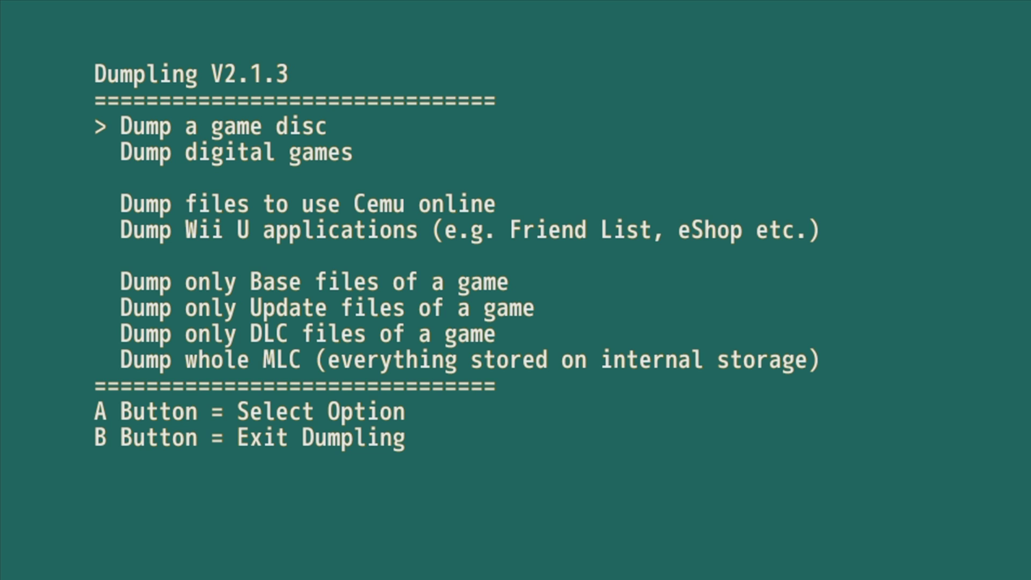
{"action": "key", "text": "b"}
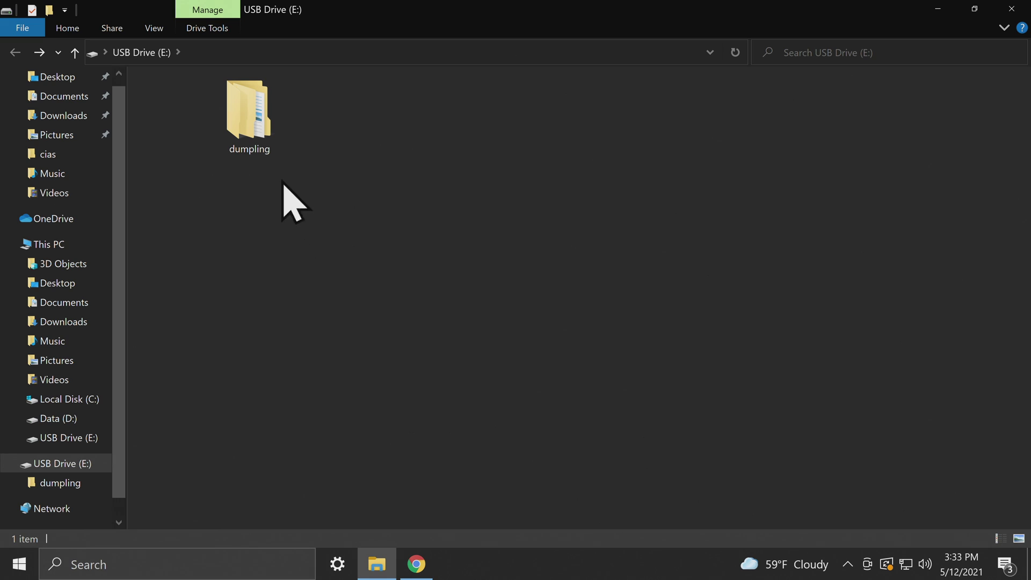
- On the PC, copy the dumpling folder from USB Drive (E:) into the Music folder
{"action": "right_click", "coordinate": [252, 114]}
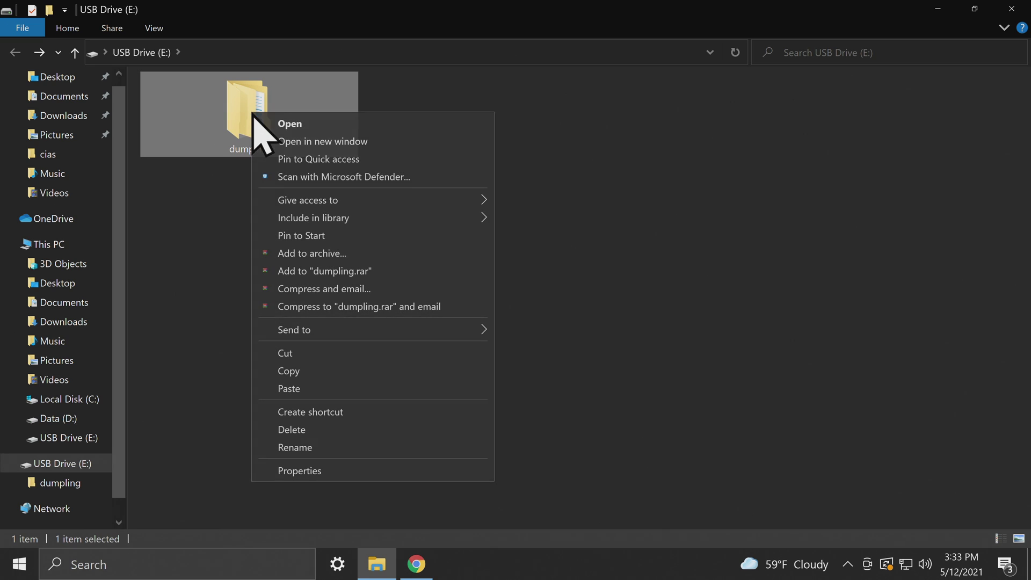
{"action": "left_click", "coordinate": [297, 371]}
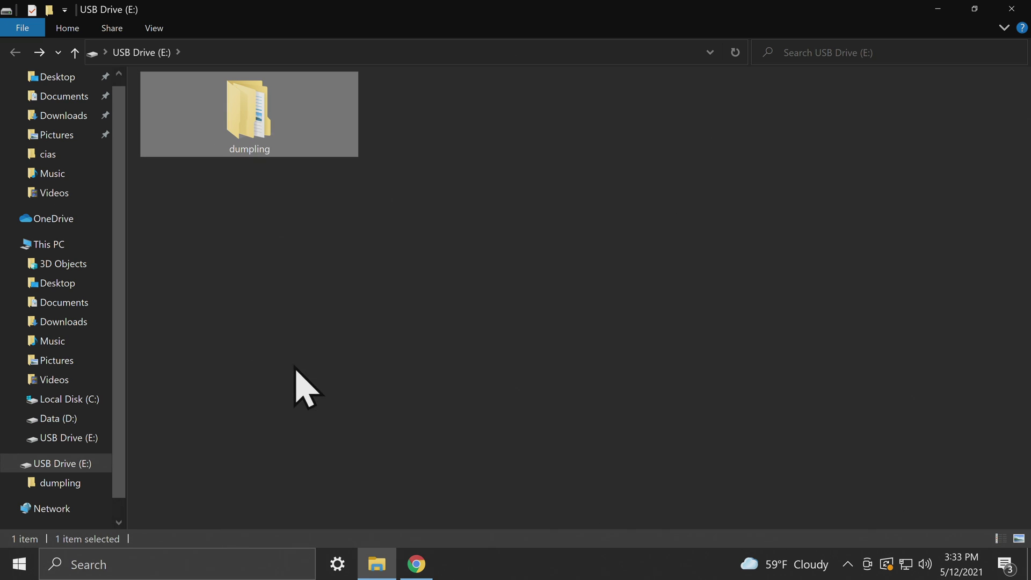
{"action": "left_click", "coordinate": [55, 175]}
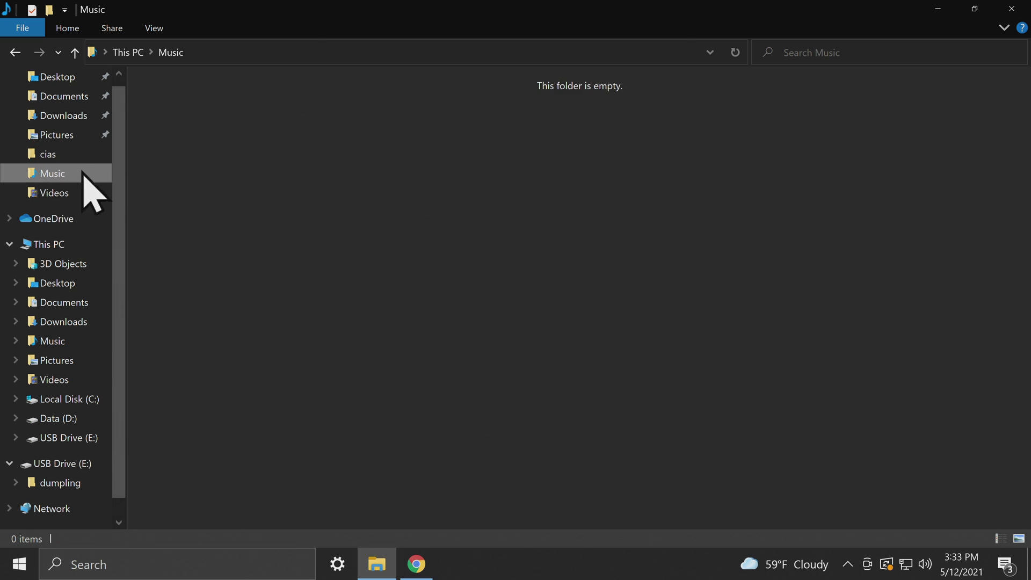
{"action": "right_click", "coordinate": [197, 183]}
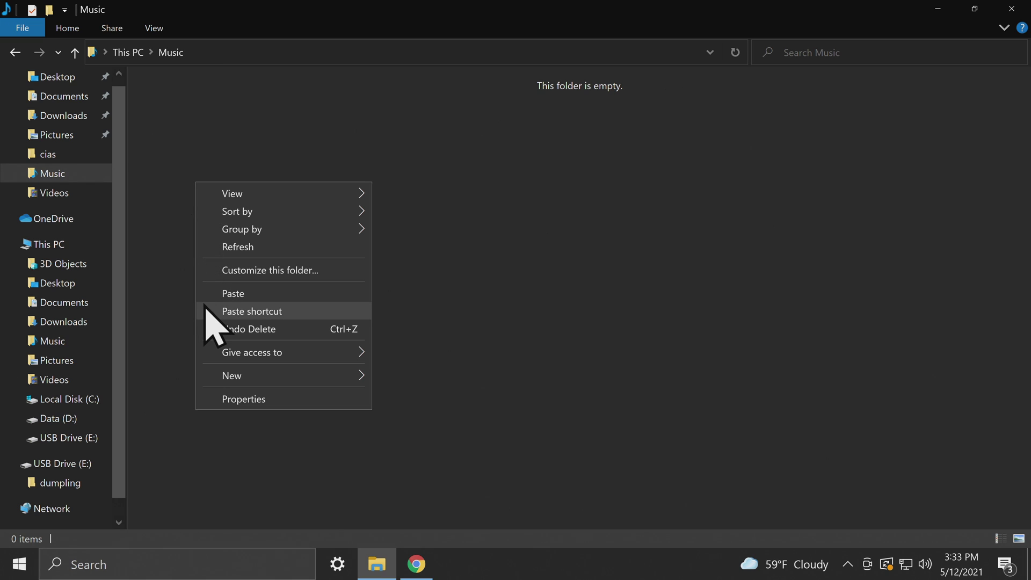
{"action": "left_click", "coordinate": [232, 294]}
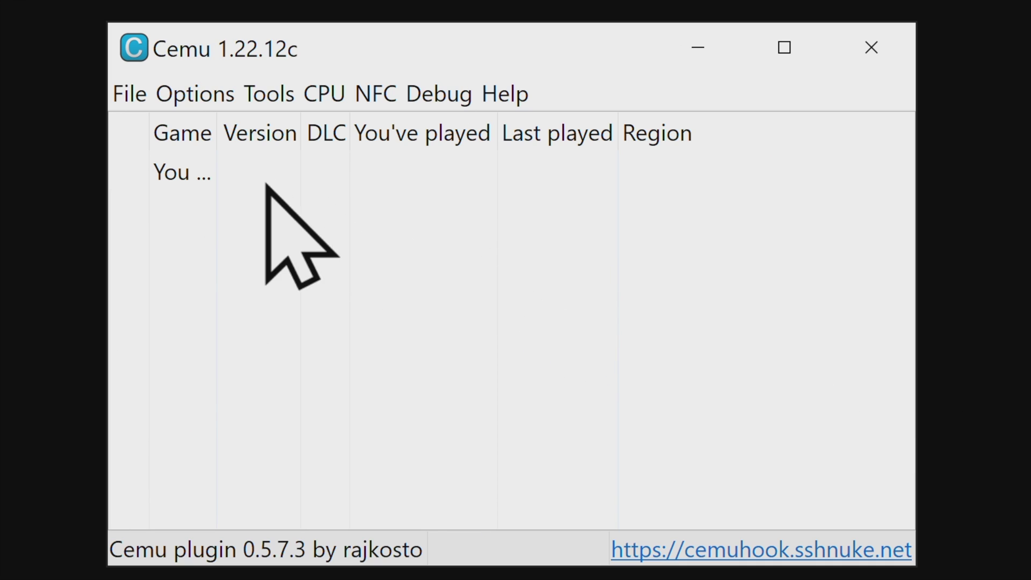
- In Cemu, install the base game using meta.xml from the meta folder of Yoshiaposs Woolly World in Music\dumpling\Games
{"action": "left_click", "coordinate": [135, 87]}
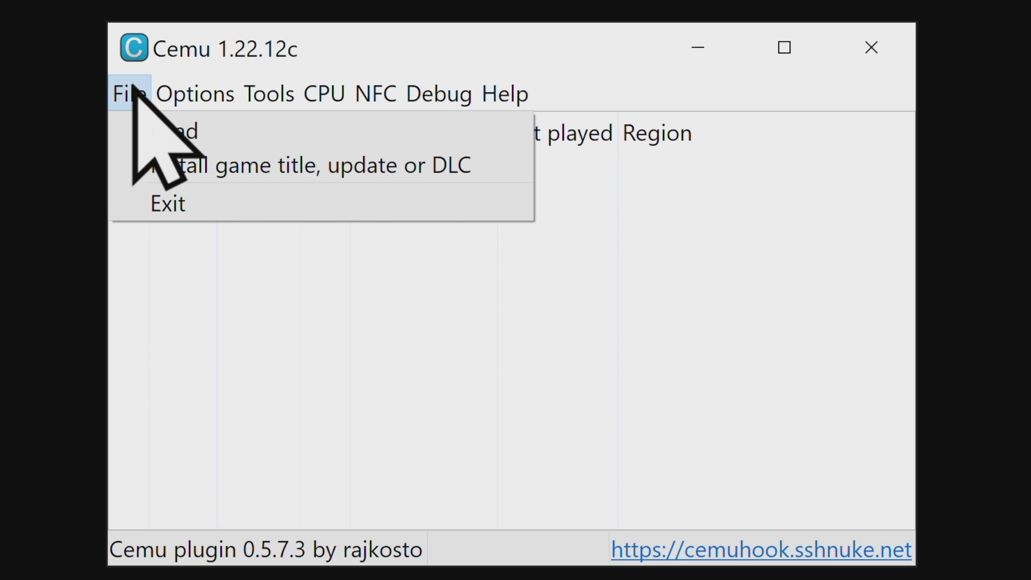
{"action": "left_click", "coordinate": [167, 166]}
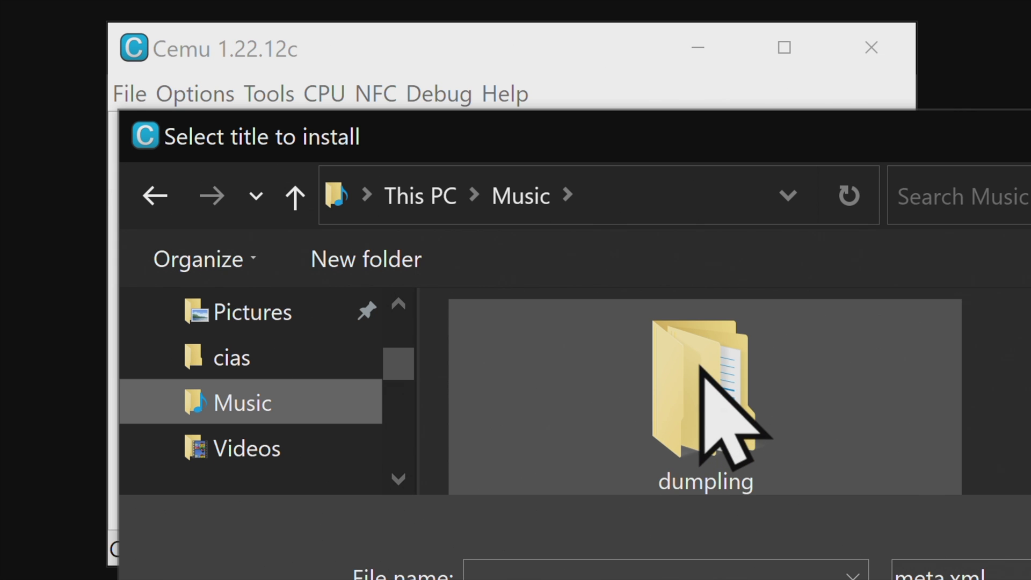
{"action": "double_click", "coordinate": [700, 368]}
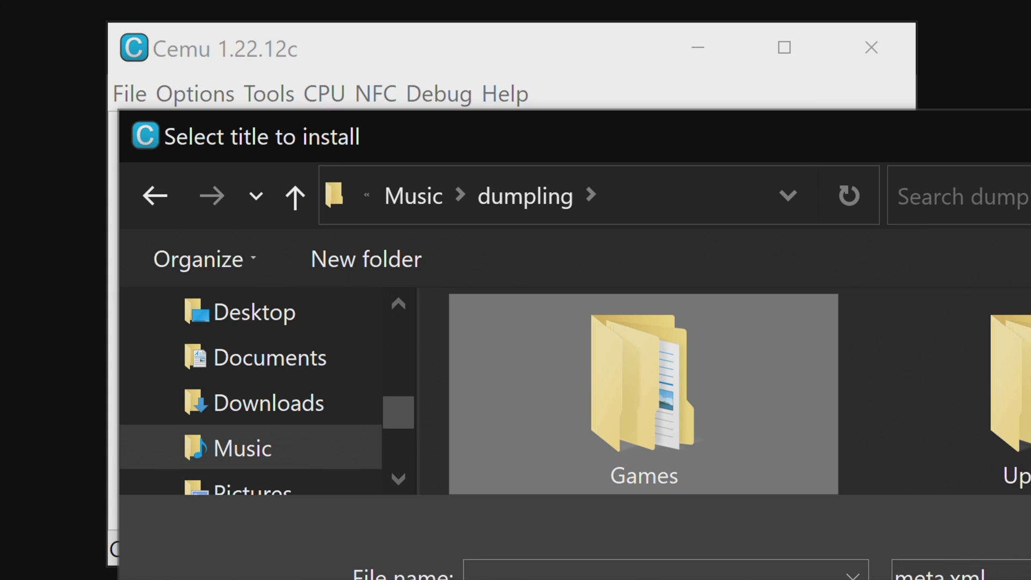
{"action": "double_click", "coordinate": [811, 459]}
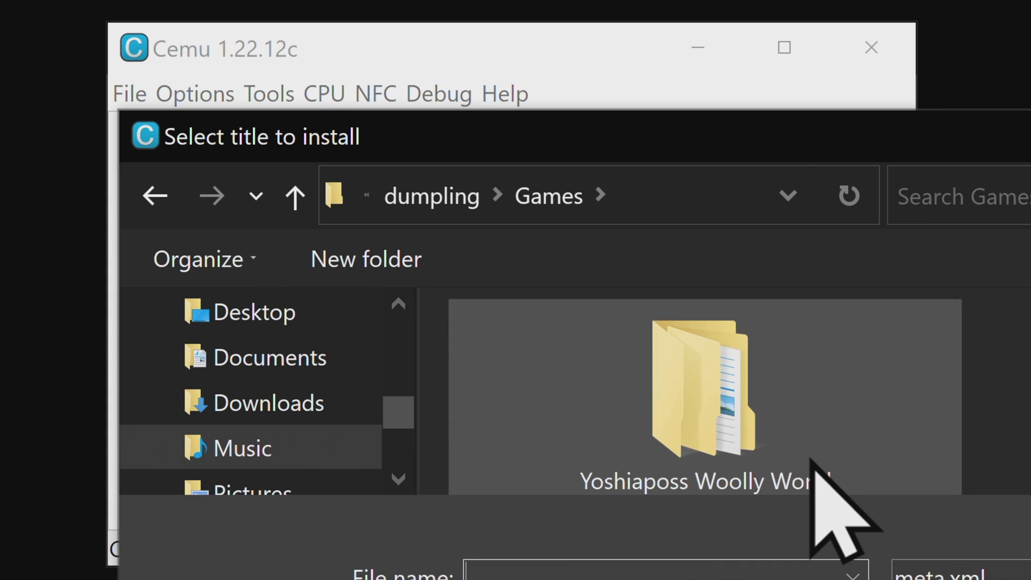
{"action": "double_click", "coordinate": [708, 387]}
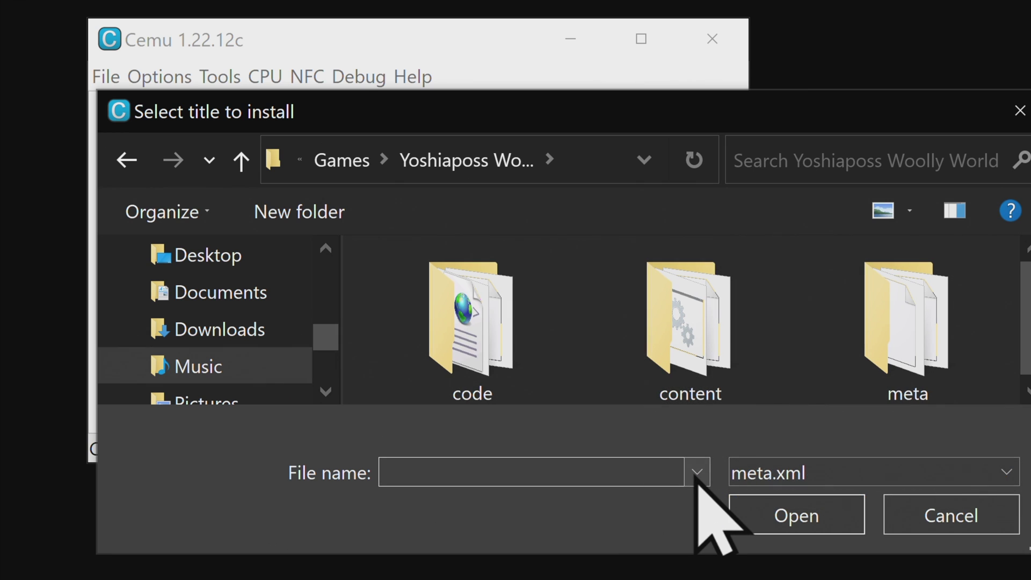
{"action": "double_click", "coordinate": [905, 317]}
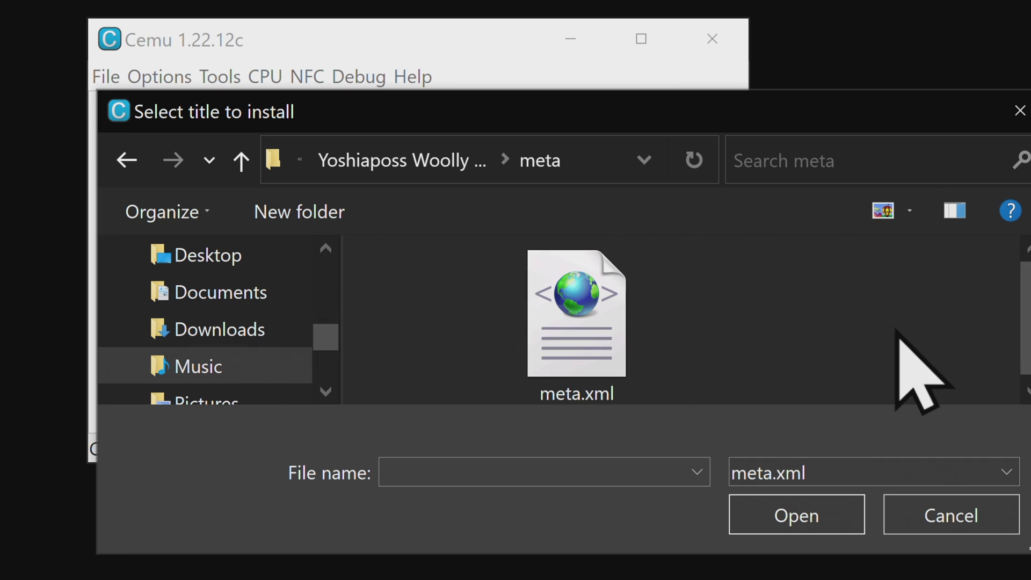
{"action": "left_click", "coordinate": [586, 306]}
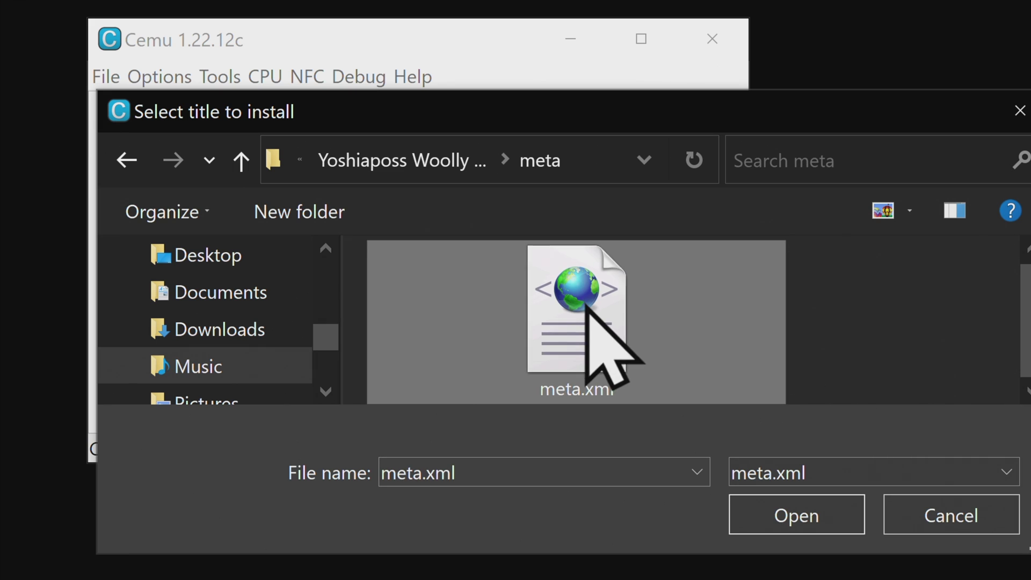
{"action": "left_click", "coordinate": [794, 499]}
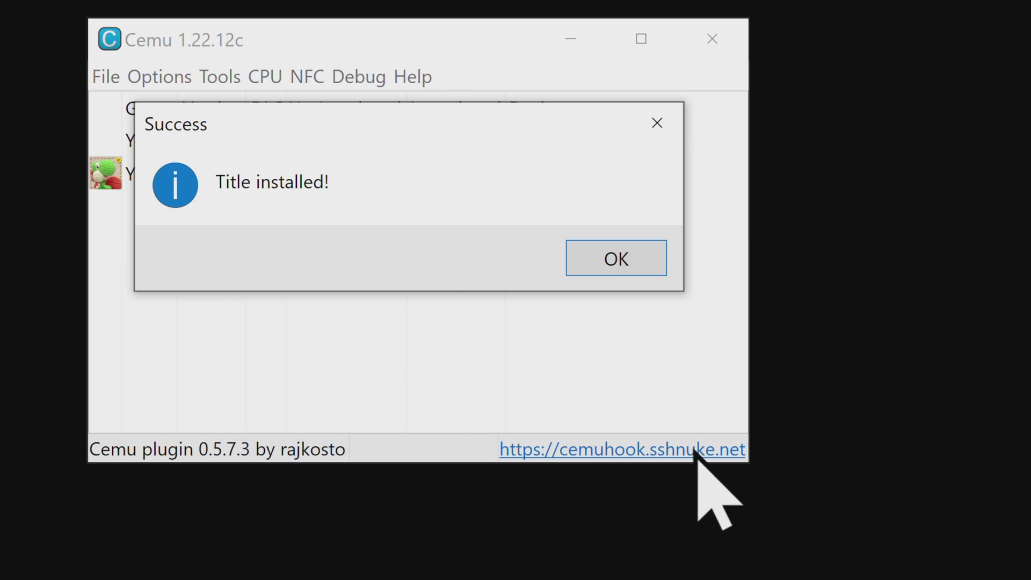
{"action": "left_click", "coordinate": [617, 258]}
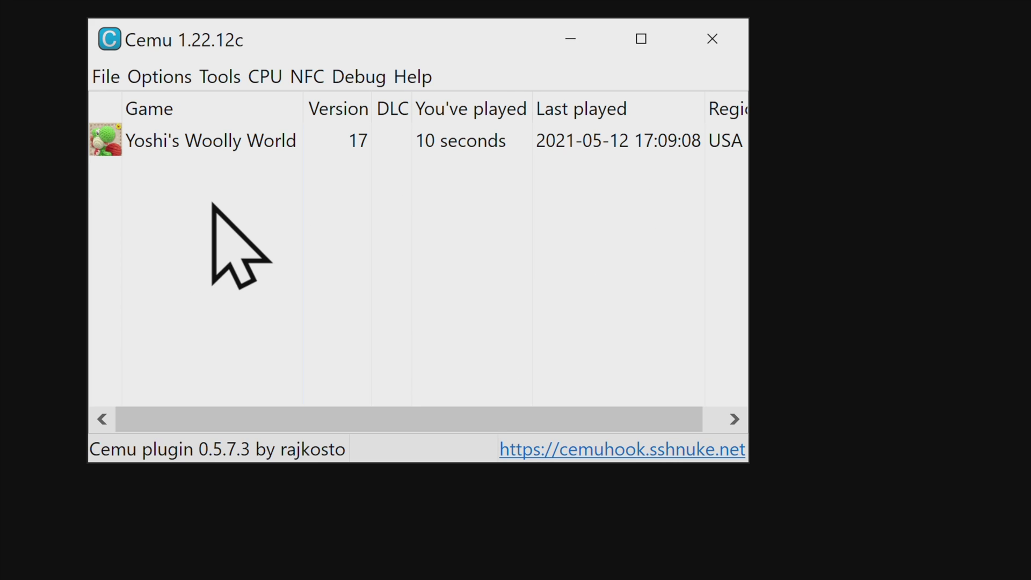
- Install the game update using meta.xml from the meta folder of Yoshiaposs Woolly World in Music\dumpling\Updates
{"action": "left_click", "coordinate": [105, 77]}
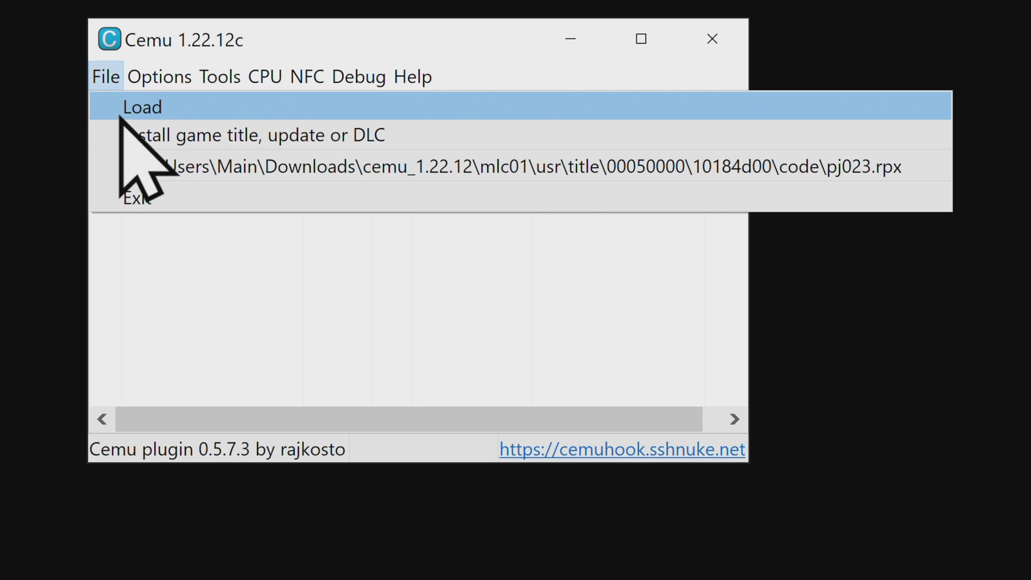
{"action": "left_click", "coordinate": [168, 135]}
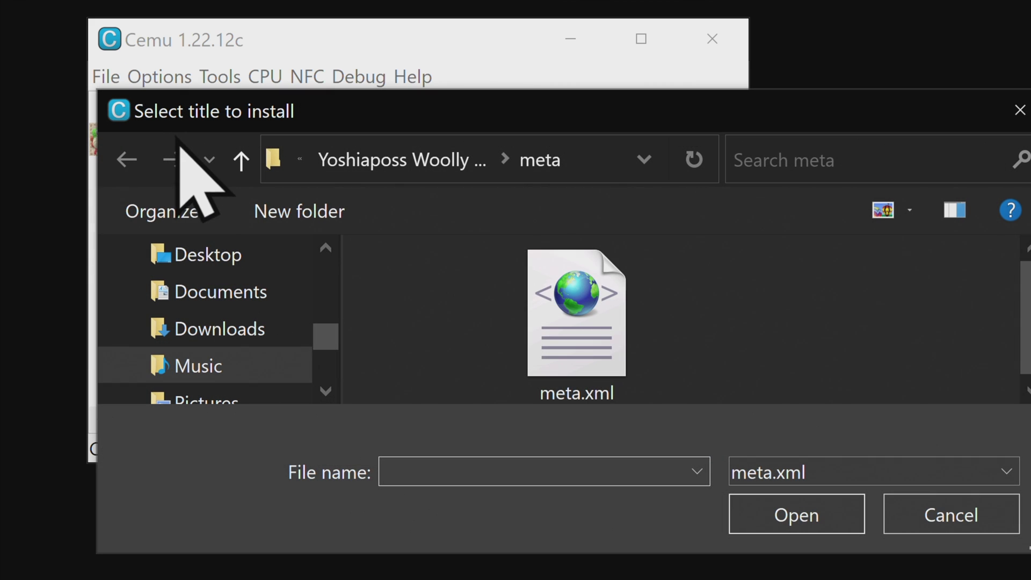
{"action": "scroll", "coordinate": [215, 311], "scroll_direction": "down", "scroll_amount": 1}
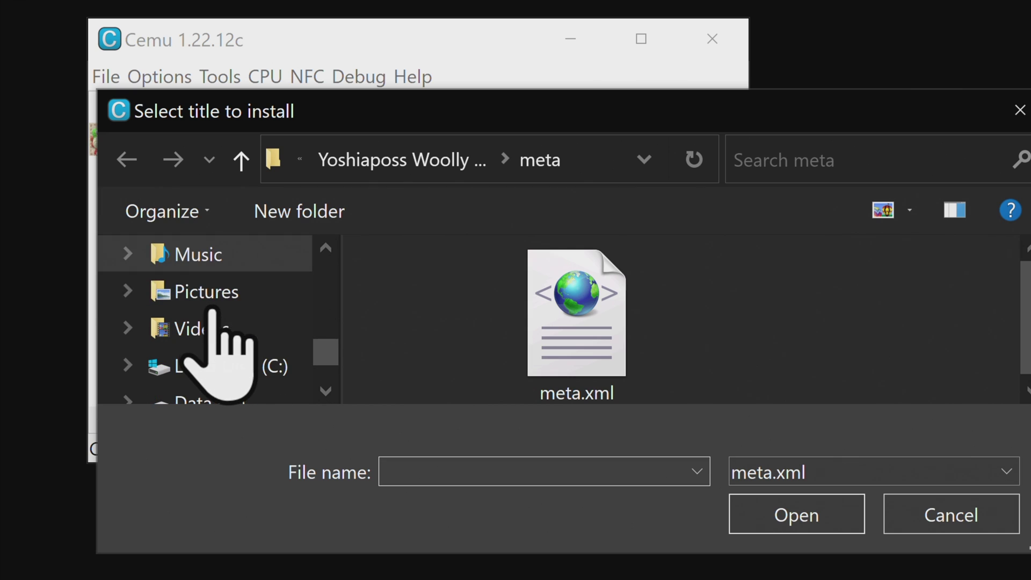
{"action": "left_click", "coordinate": [193, 262]}
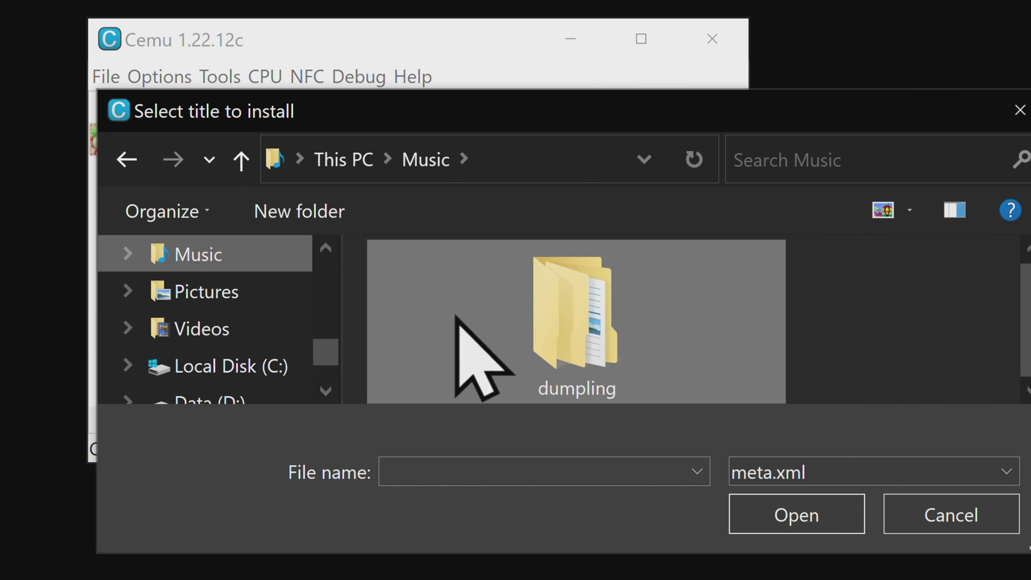
{"action": "double_click", "coordinate": [571, 299]}
{"action": "double_click", "coordinate": [849, 343]}
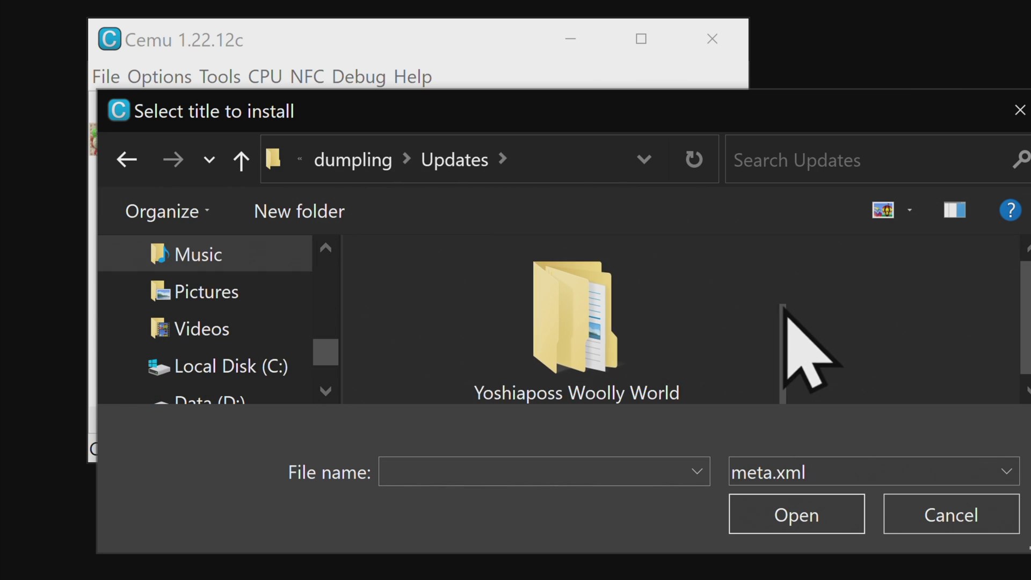
{"action": "left_click", "coordinate": [556, 298]}
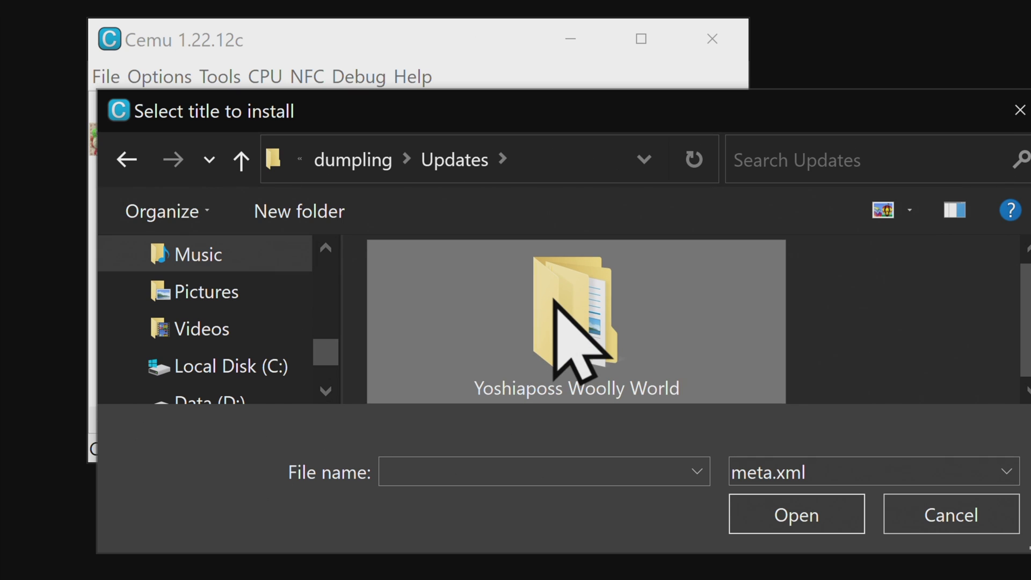
{"action": "double_click", "coordinate": [557, 298]}
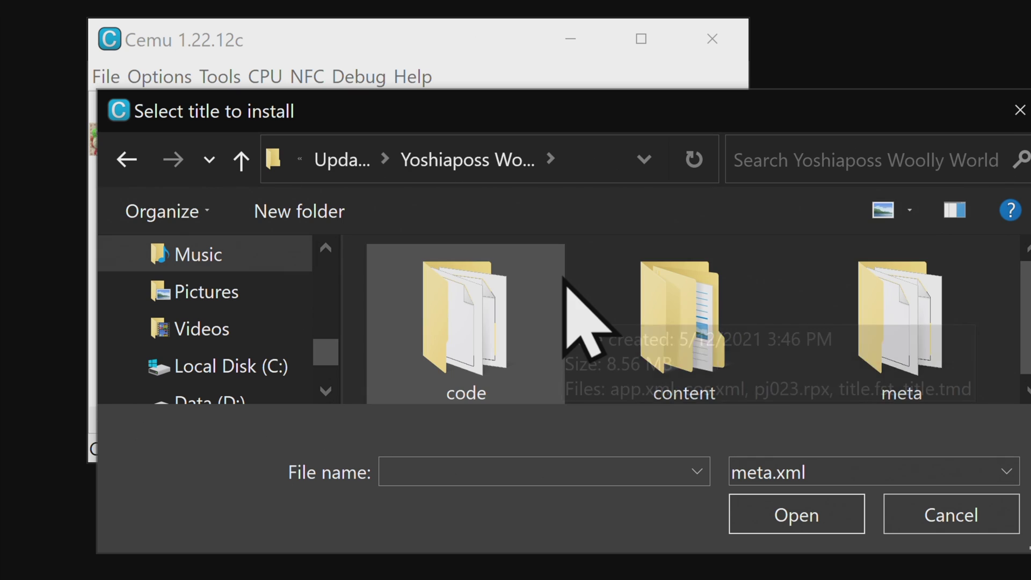
{"action": "double_click", "coordinate": [865, 320]}
{"action": "left_click", "coordinate": [595, 320]}
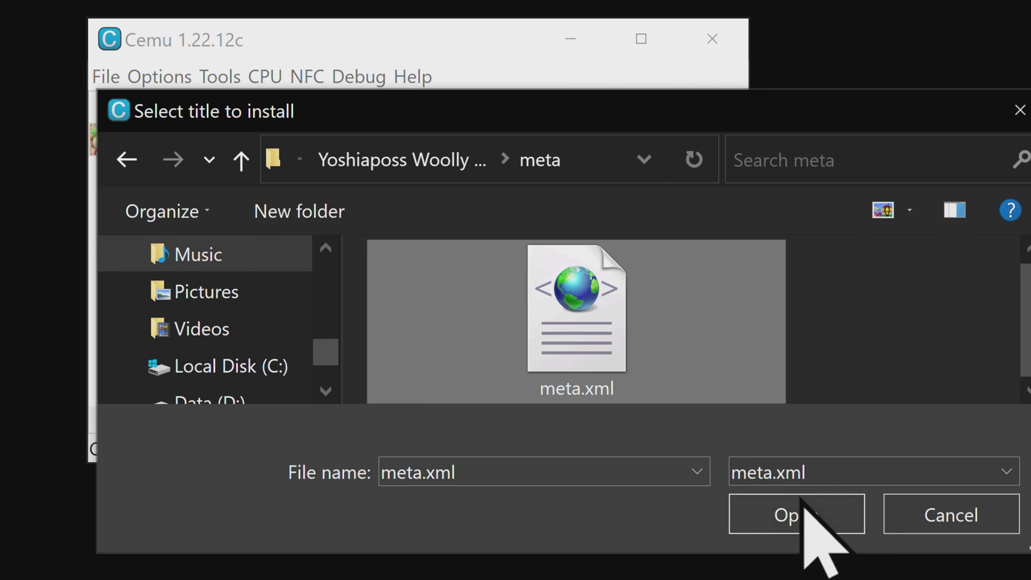
{"action": "left_click", "coordinate": [804, 524]}
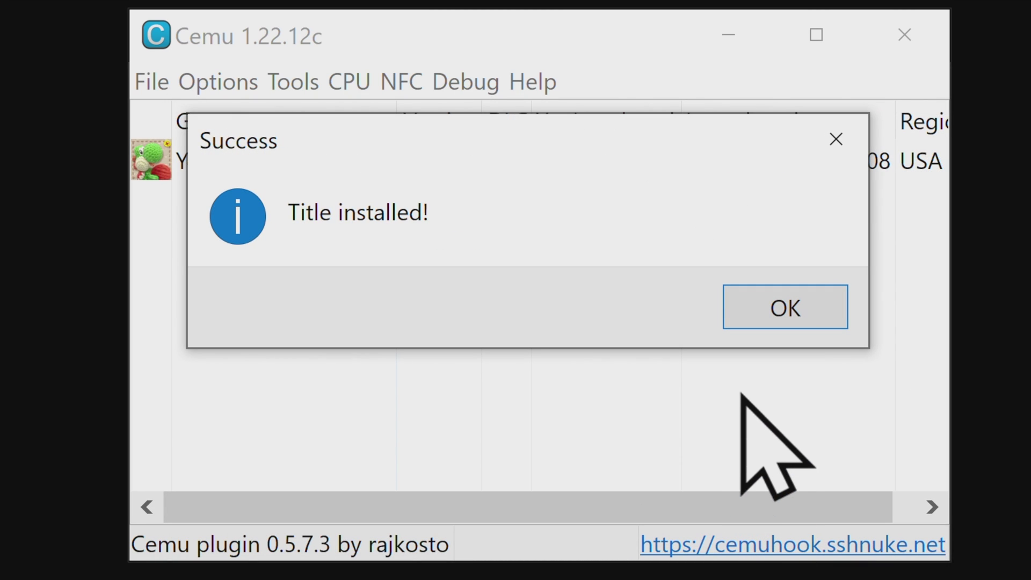
{"action": "left_click", "coordinate": [811, 320]}
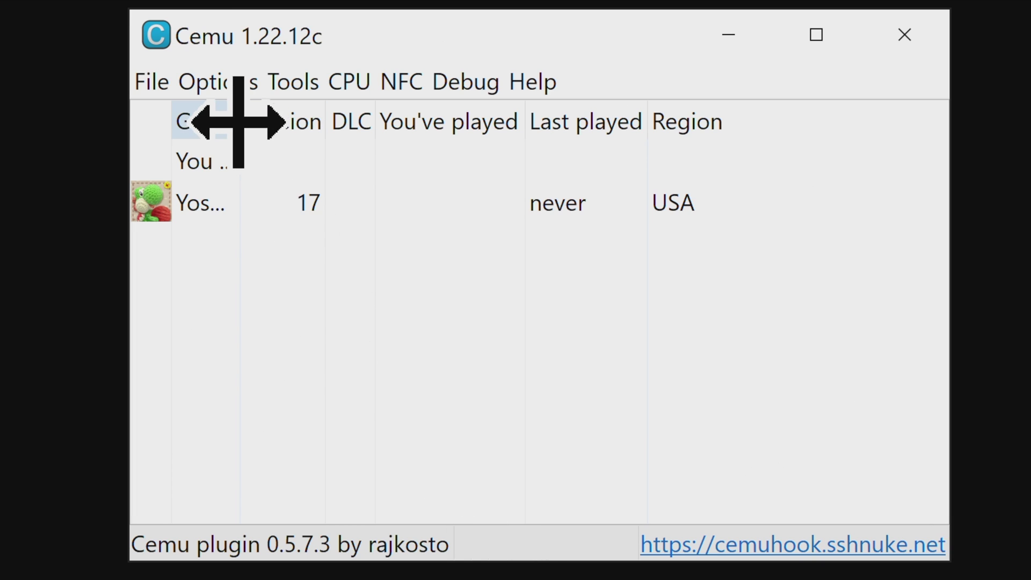
- In the general graphics settings, set VSync to the Match emulated option and enable Async shader compile
{"action": "left_click", "coordinate": [222, 82]}
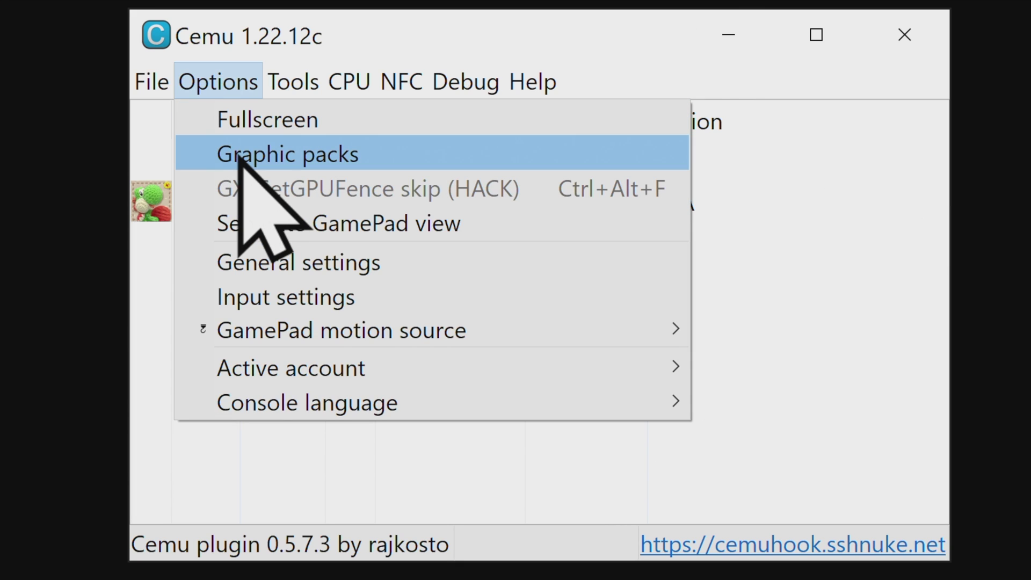
{"action": "left_click", "coordinate": [291, 269]}
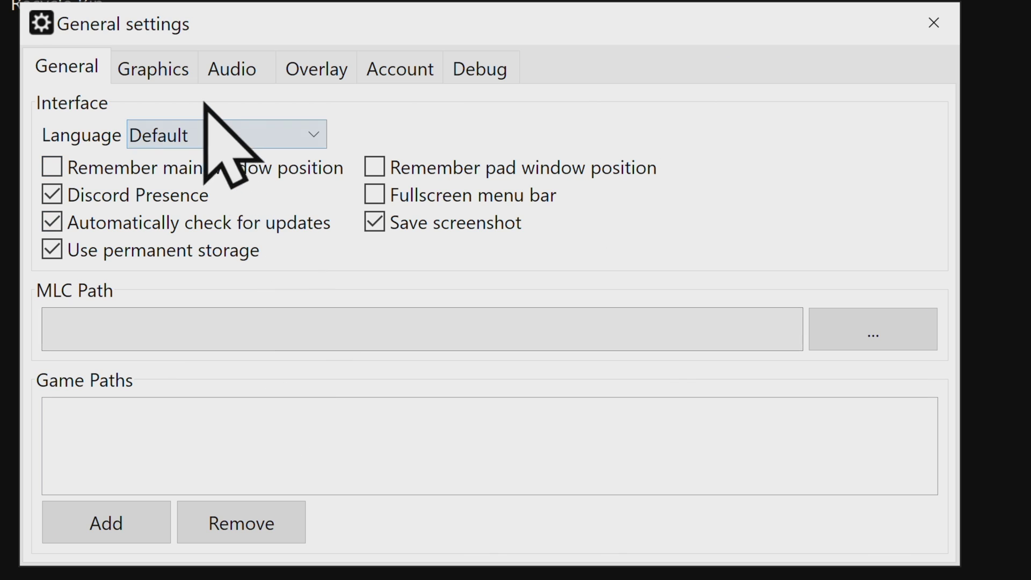
{"action": "left_click", "coordinate": [151, 68]}
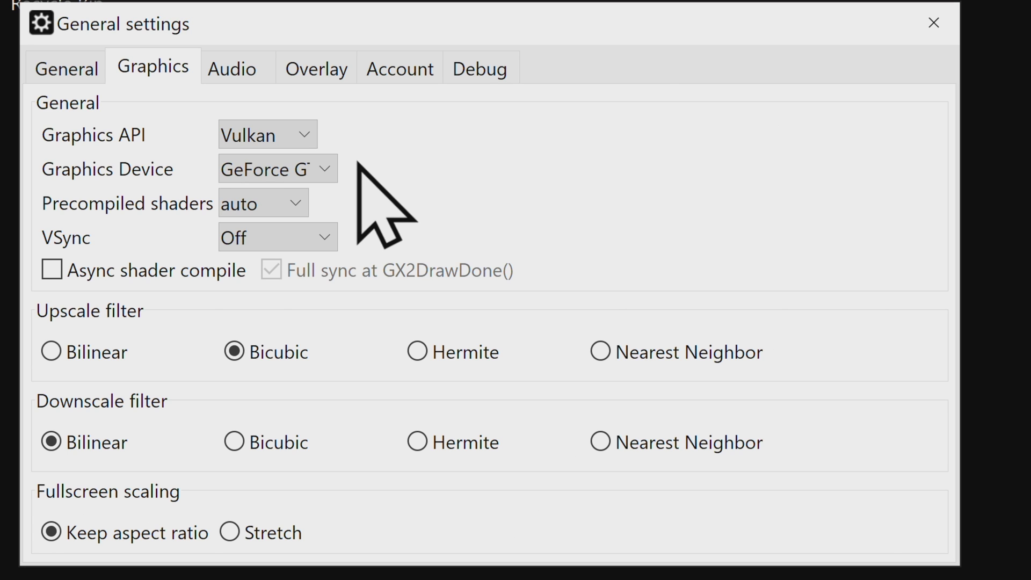
{"action": "left_click", "coordinate": [286, 234]}
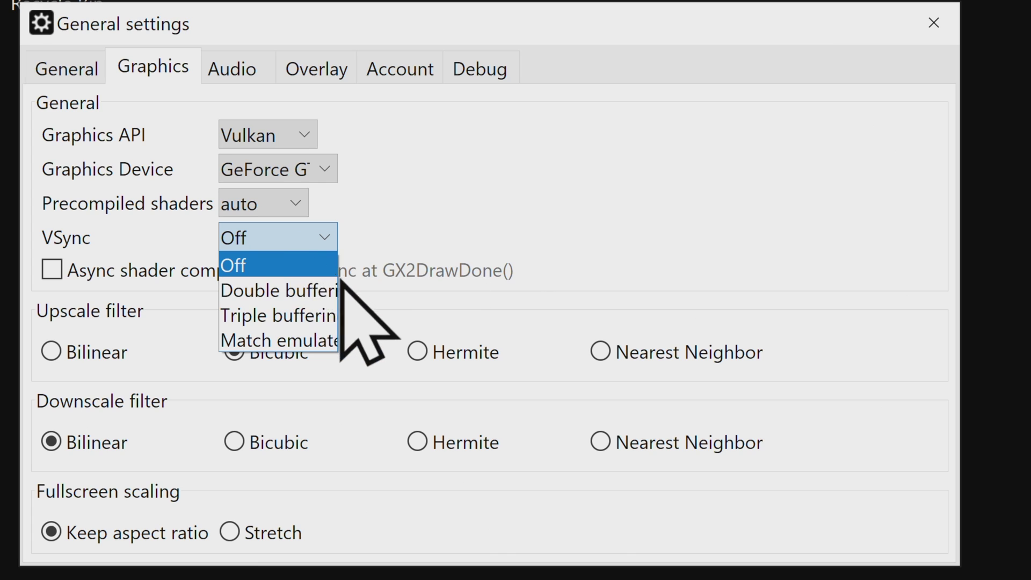
{"action": "left_click", "coordinate": [329, 339]}
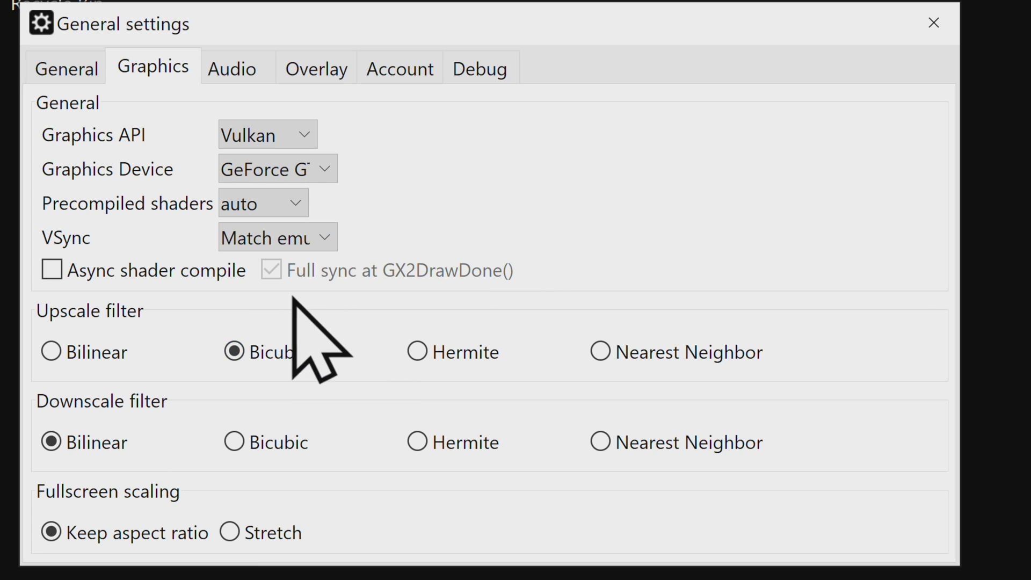
{"action": "left_click", "coordinate": [54, 268]}
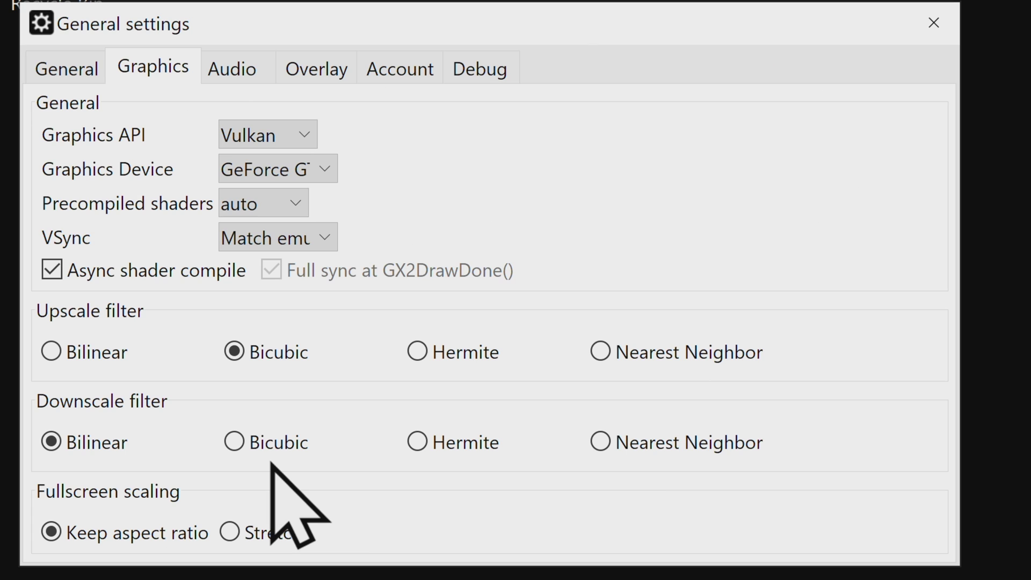
- Set the audio API to XAudio2 and close the general settings
{"action": "left_click", "coordinate": [225, 60]}
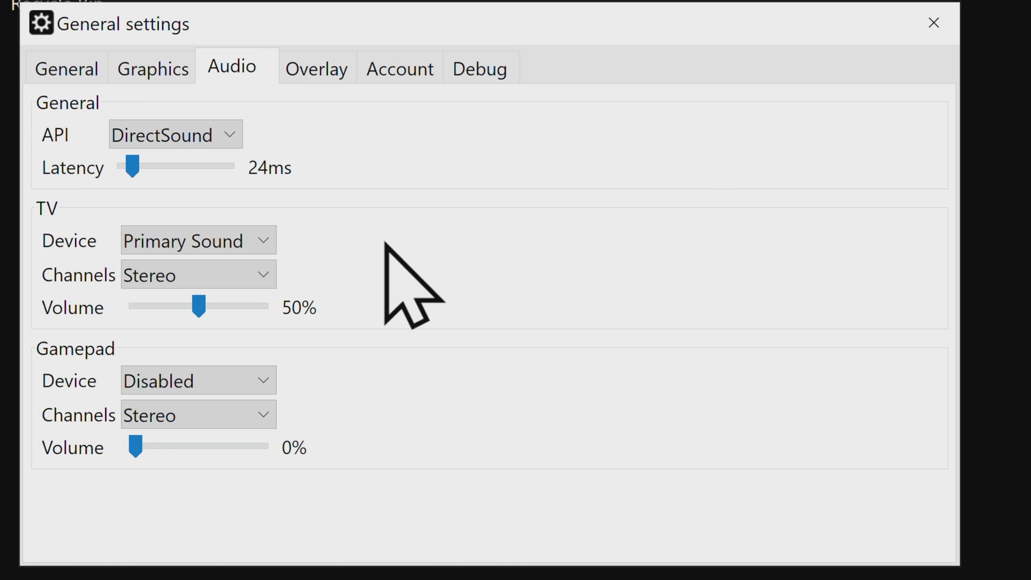
{"action": "left_click", "coordinate": [182, 137]}
{"action": "left_click", "coordinate": [188, 186]}
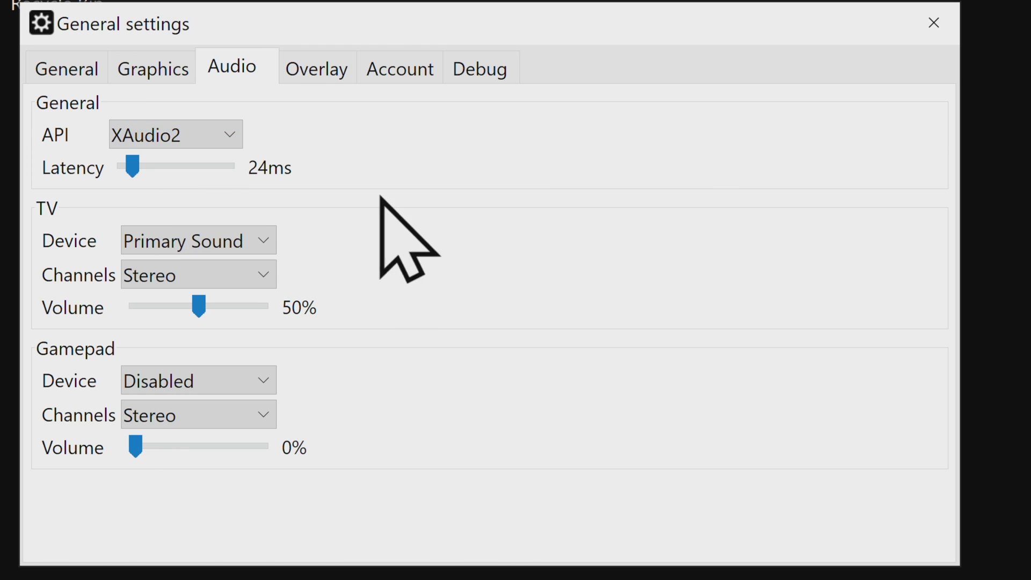
{"action": "left_click", "coordinate": [932, 20]}
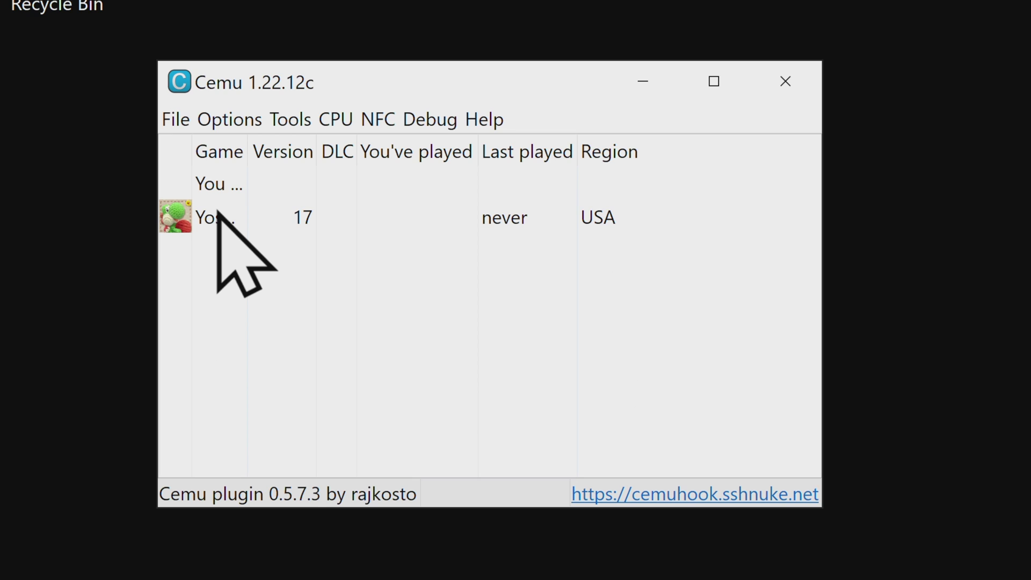
{"action": "left_click", "coordinate": [211, 123]}
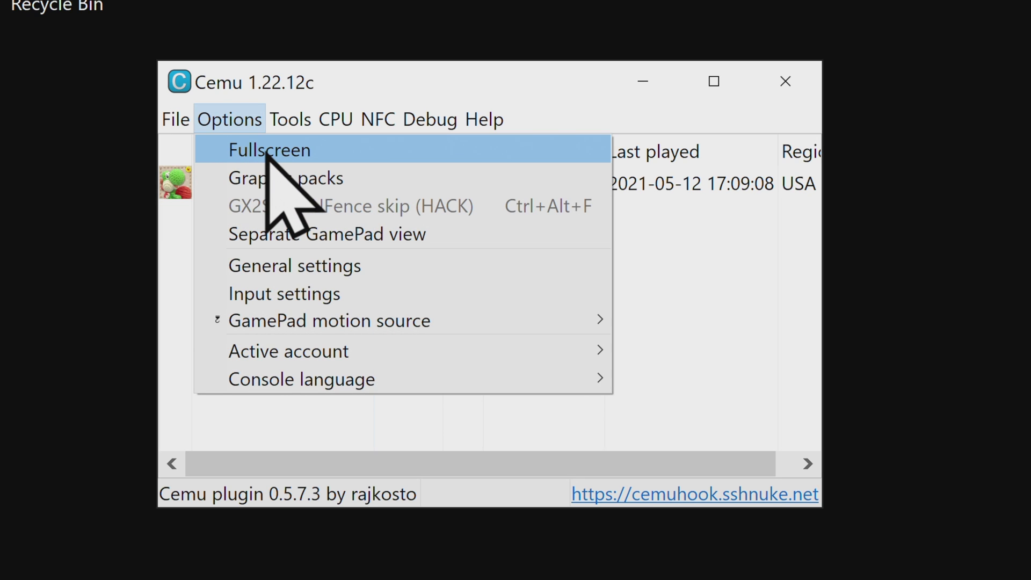
{"action": "left_click", "coordinate": [184, 250]}
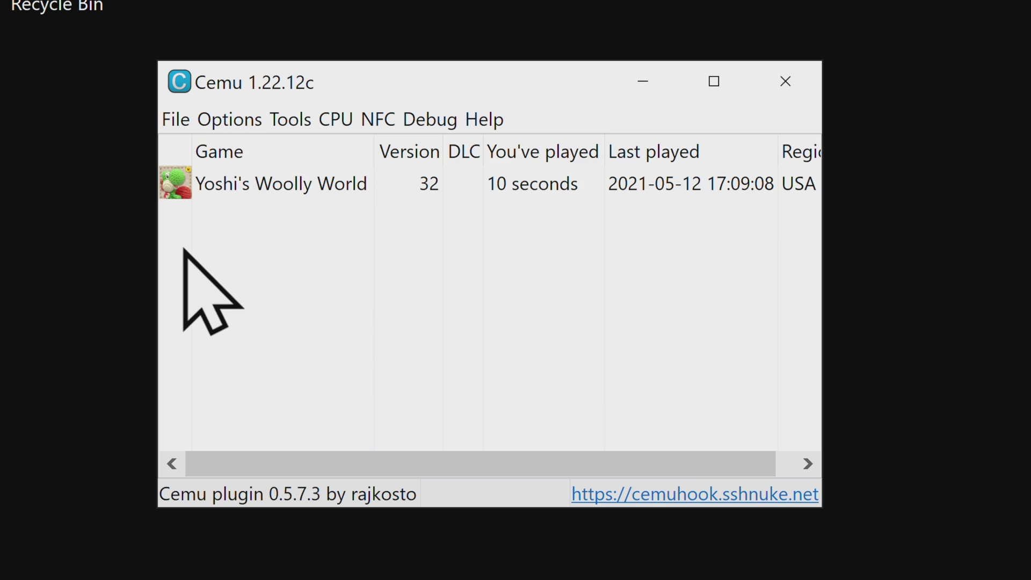